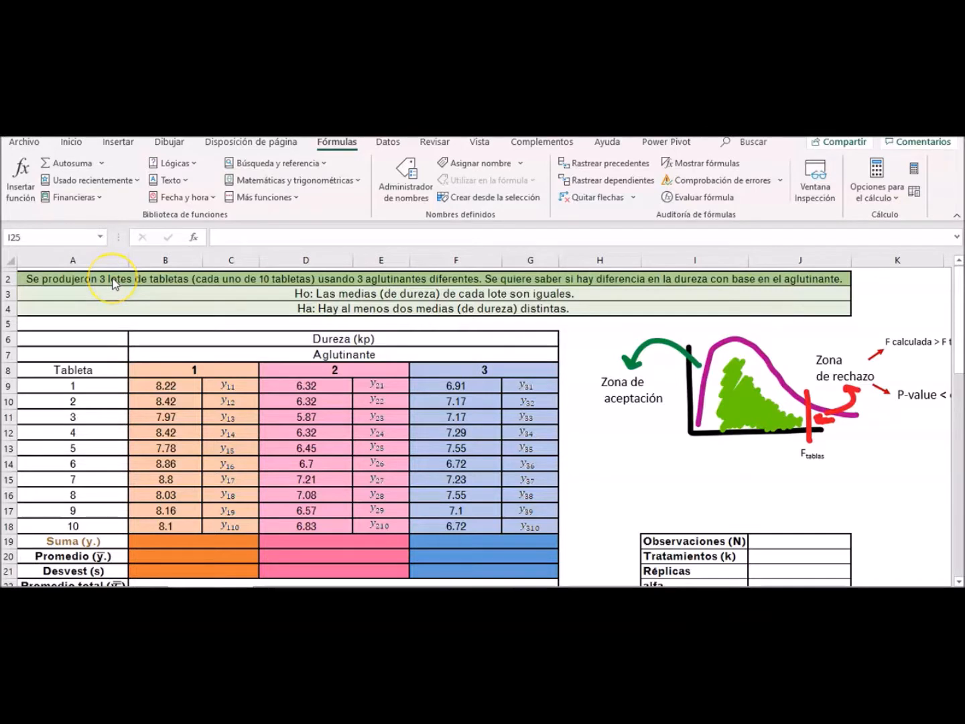
Review the problem statement, the Ho and Ha hypotheses, and the acceptance and rejection zone diagram.
left_click(116, 281)
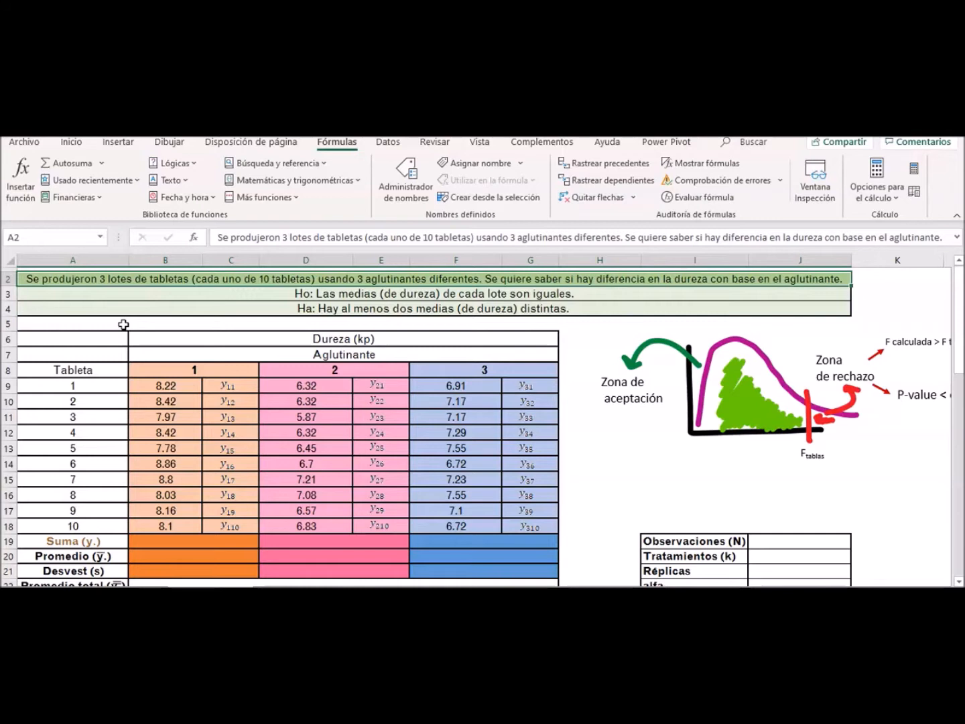
key("Down")
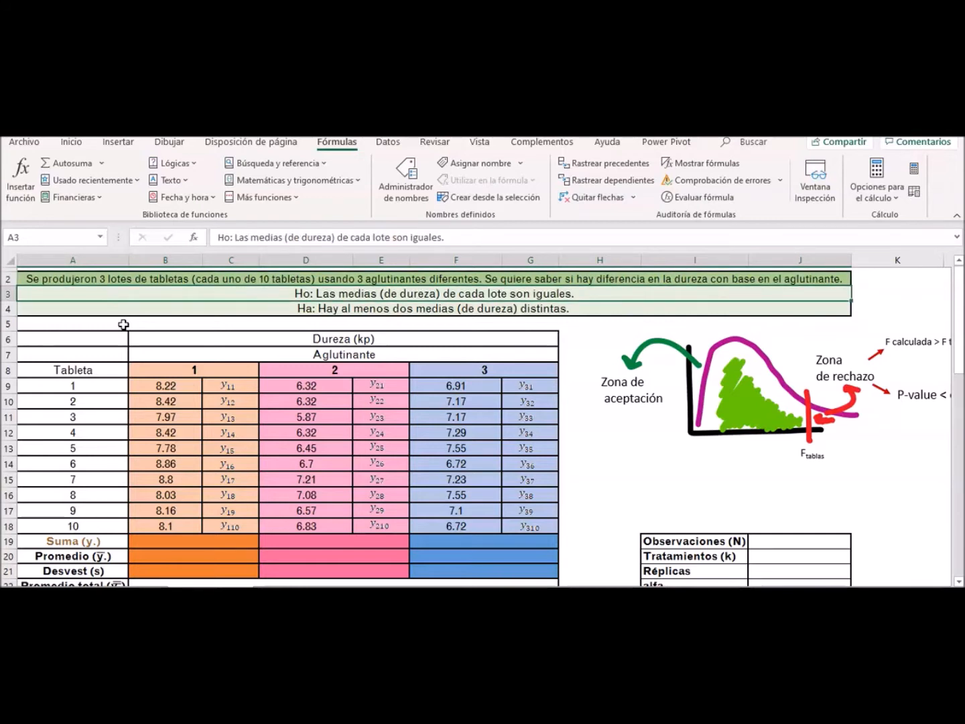
left_click(184, 311)
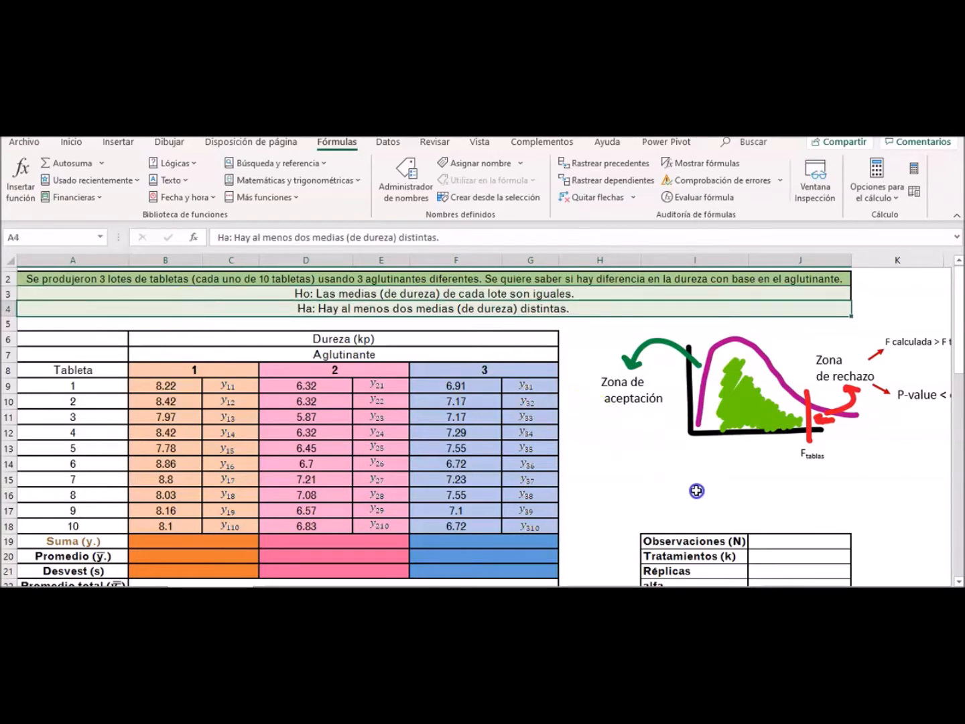
scroll(762, 444, "right", 2)
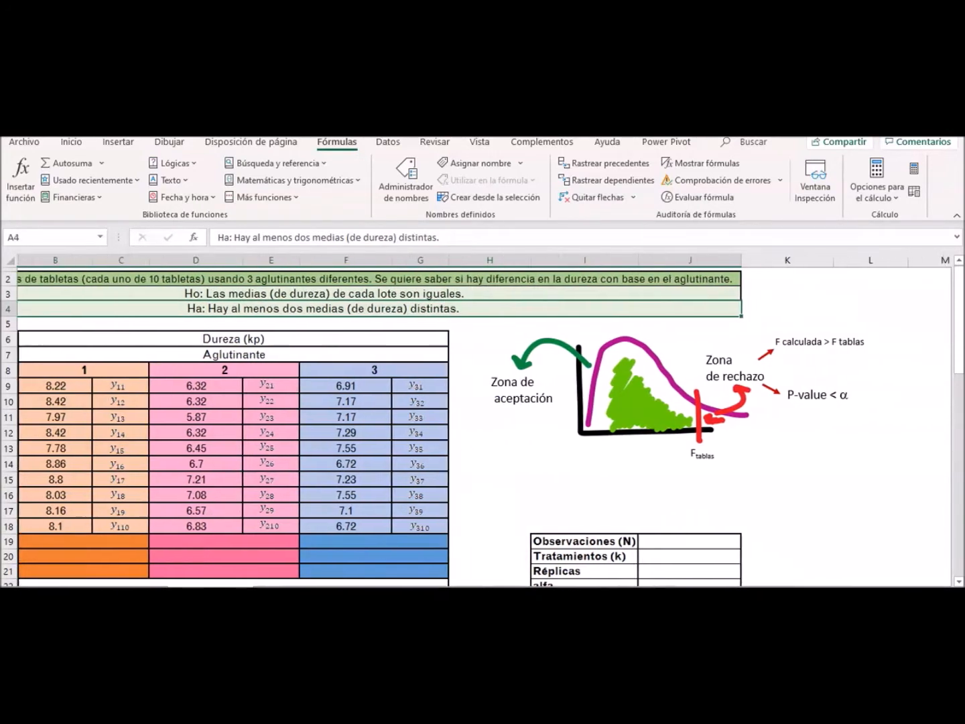
left_click_drag(494, 325, 850, 474)
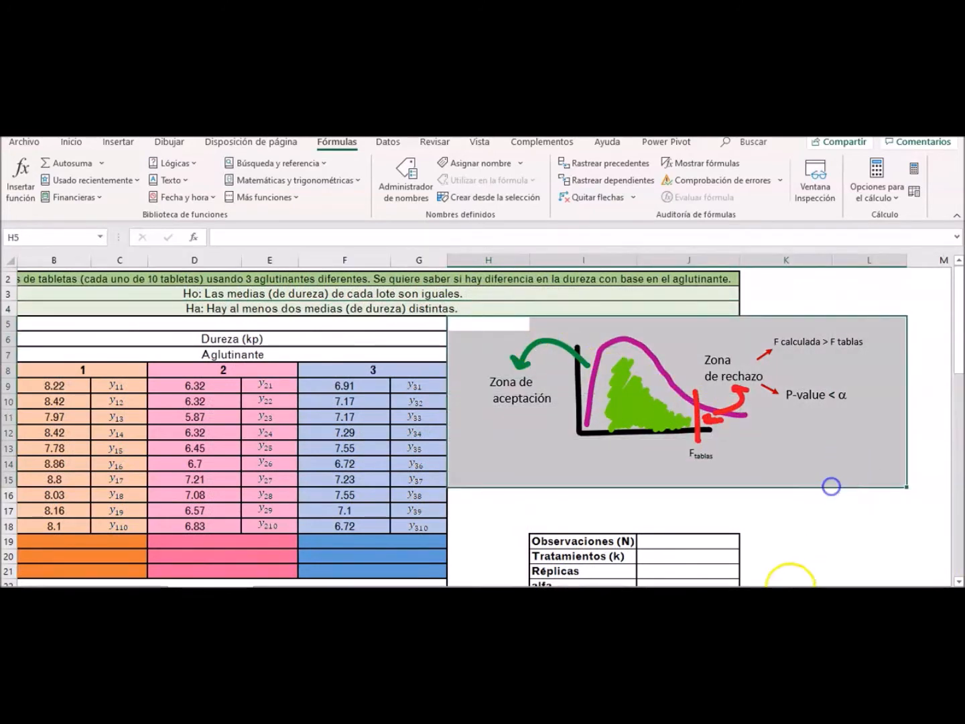
scroll(791, 570, "left", 2)
left_click(721, 498)
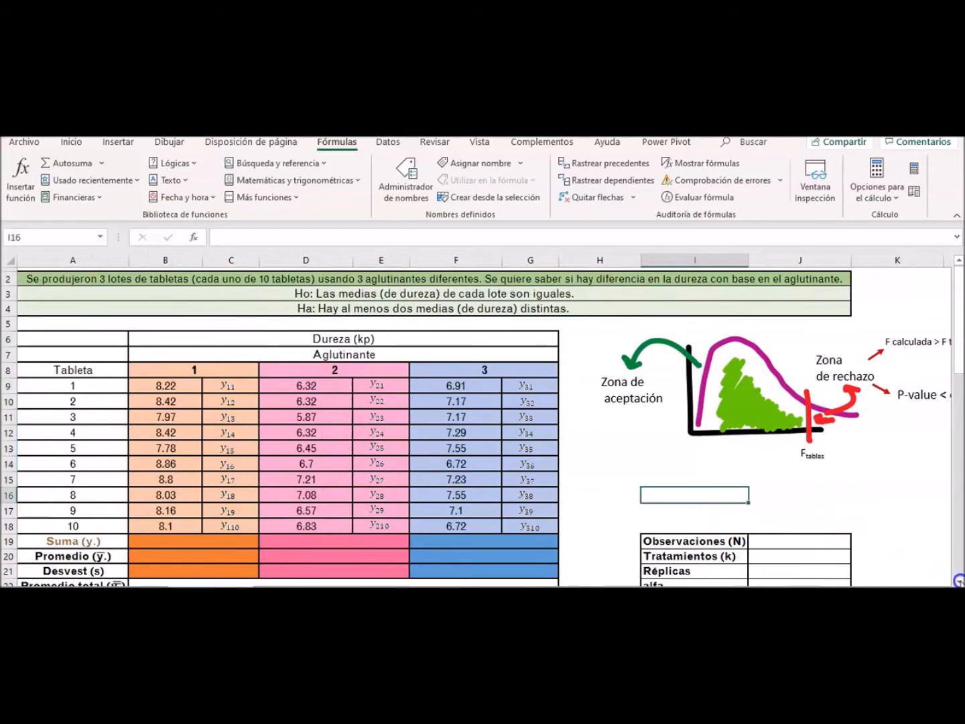
Calculate Observaciones (N) in J19 with CONTAR over the hardness values in B9:B18, D9:D18 and F9:F18.
scroll(903, 559, "down", 1)
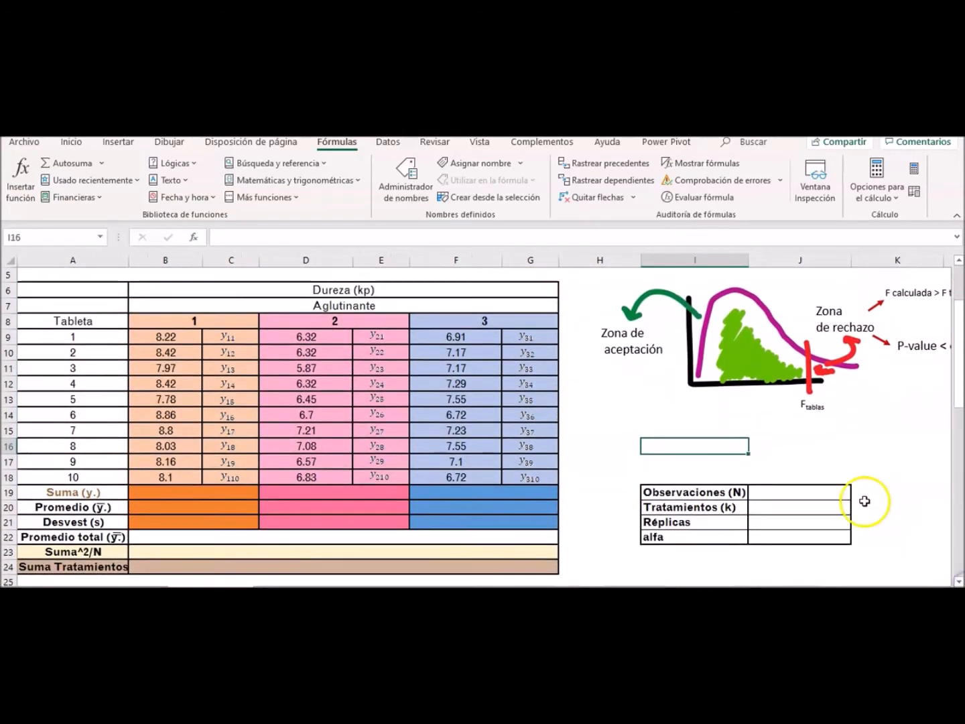
left_click(832, 496)
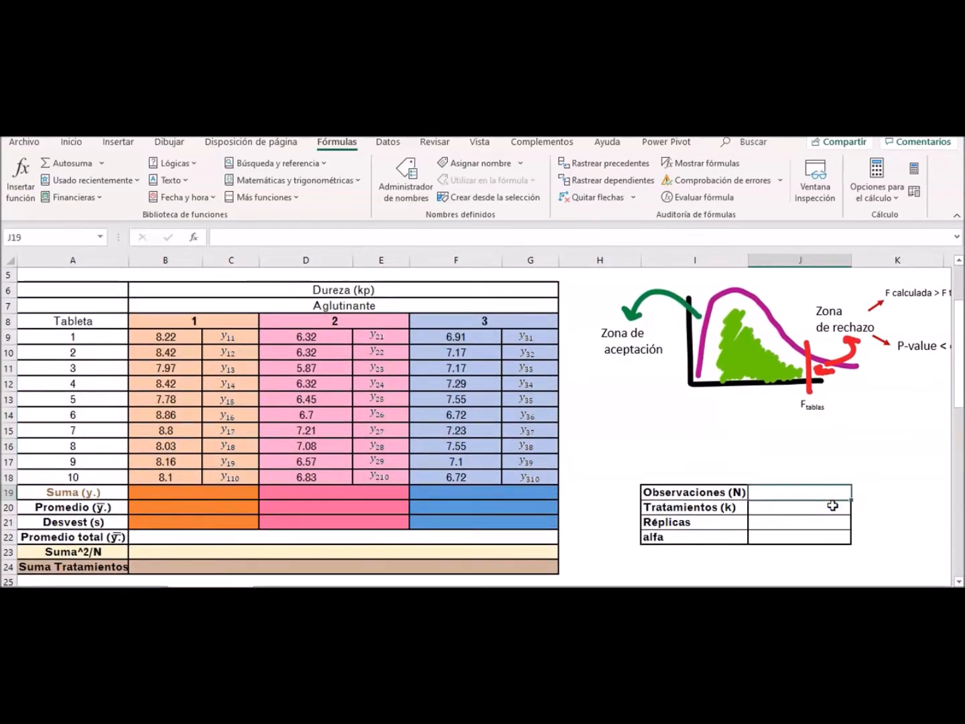
type("=contar(")
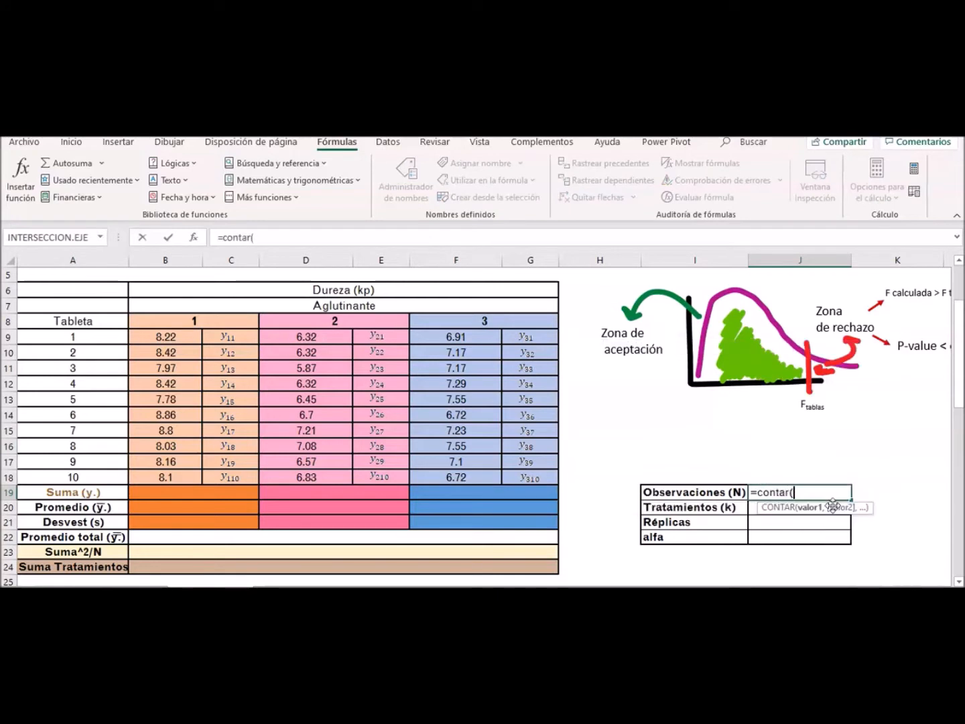
left_click(189, 335)
left_click_drag(169, 337, 183, 483)
type(",")
left_click_drag(296, 344, 316, 479)
type(",")
left_click_drag(456, 337, 465, 480)
type(")")
key("Return")
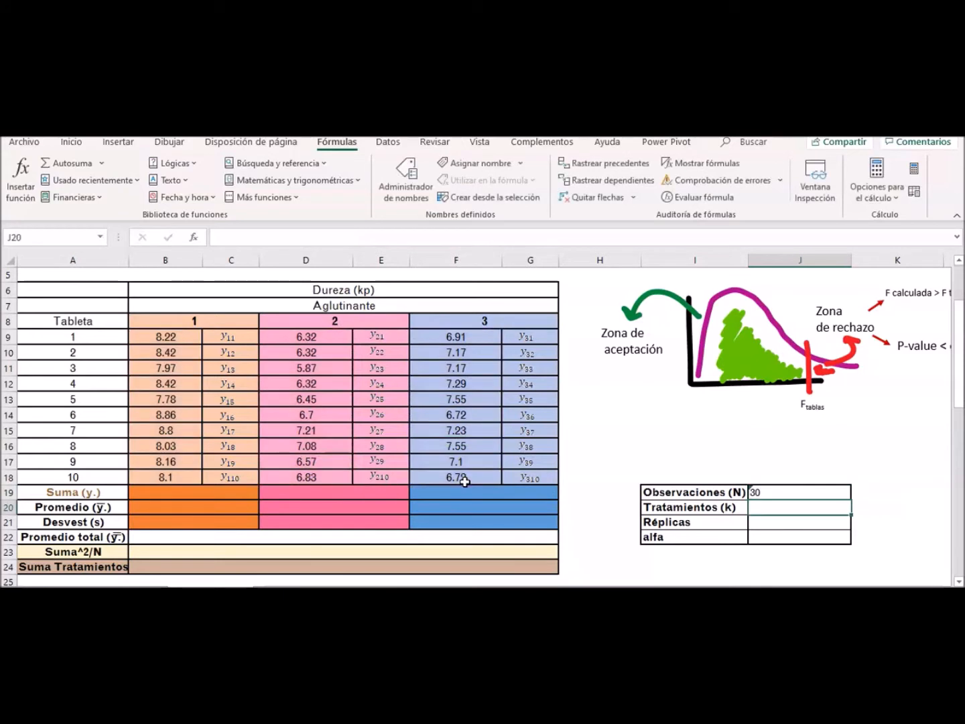
Calculate Tratamientos (k) in J20 with CONTAR over the binder headings in B8:G8.
type("=co")
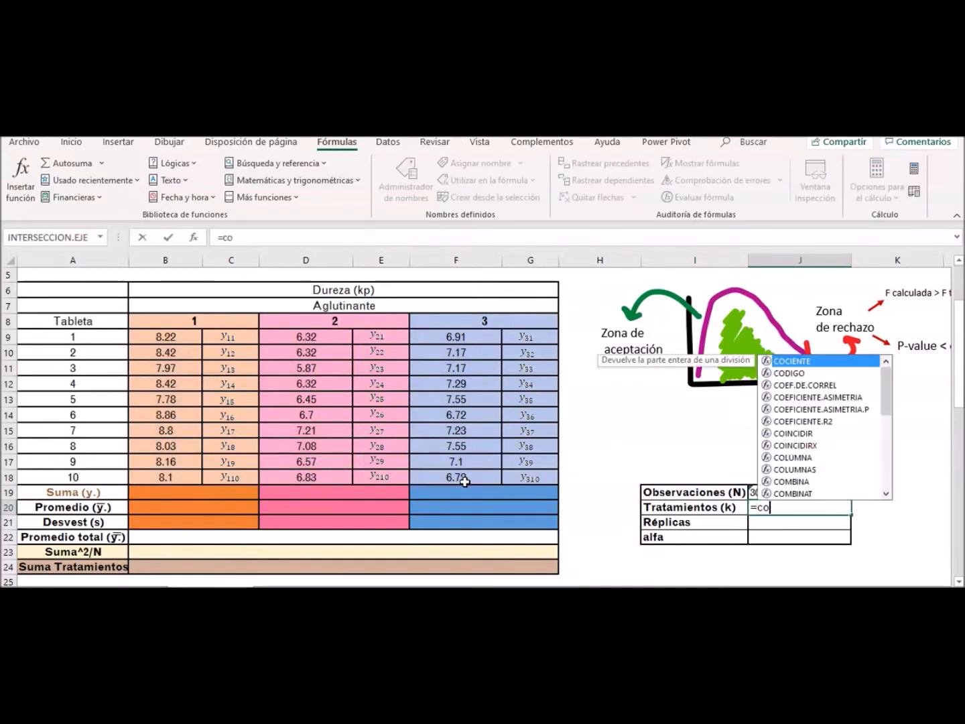
type("ntar(")
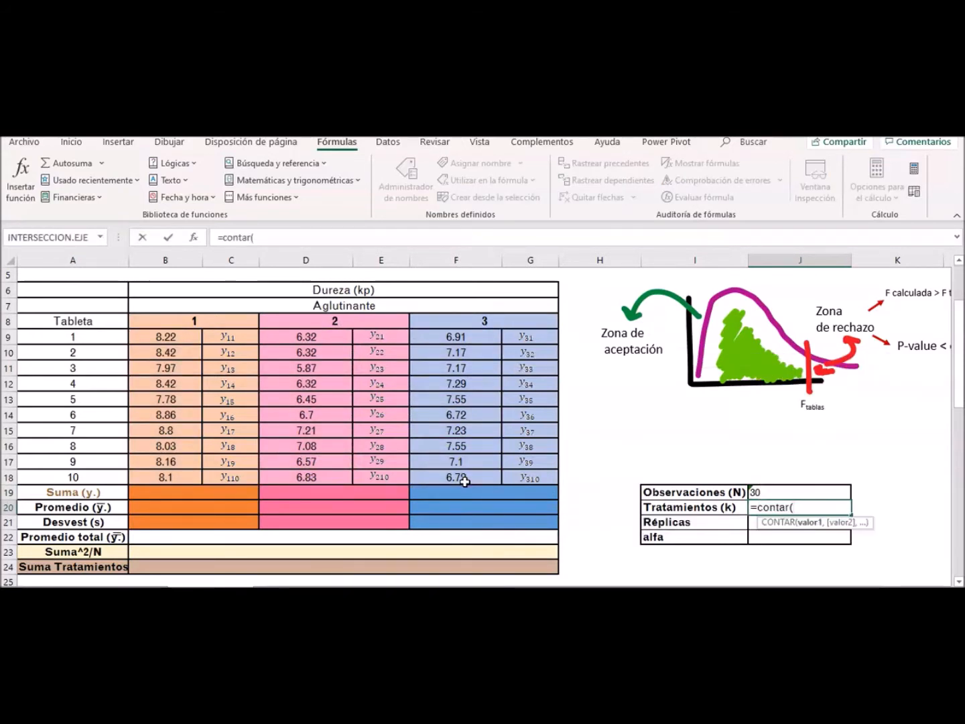
left_click_drag(224, 317, 444, 316)
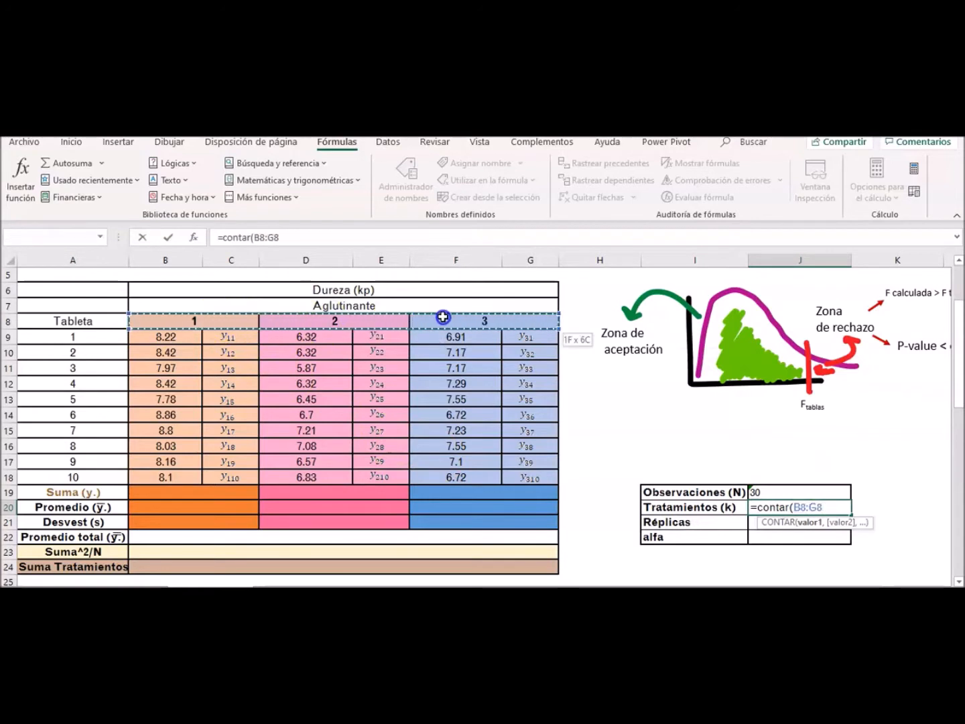
type(")")
key("Return")
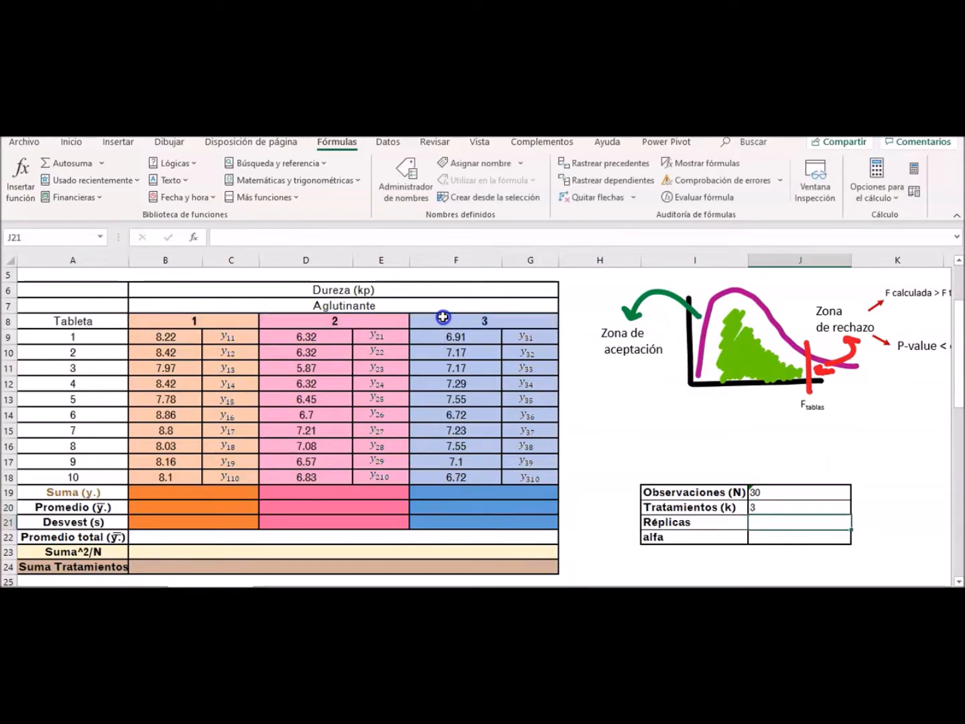
Calculate Réplicas in J21 with CONTAR over the tablet numbers in A9:A18.
type("=con")
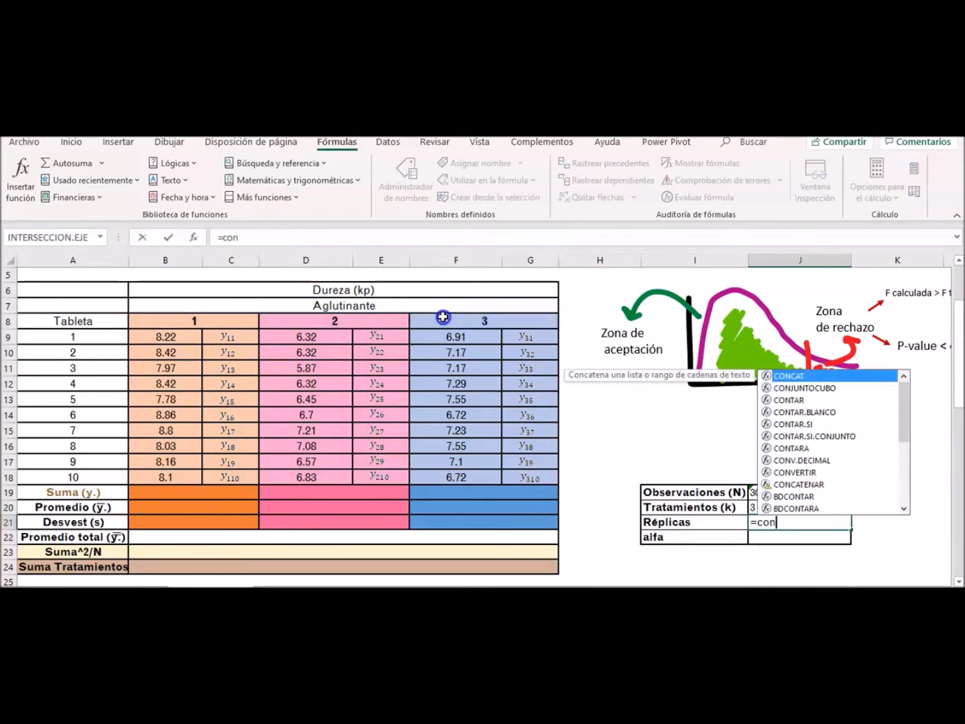
type("tar(")
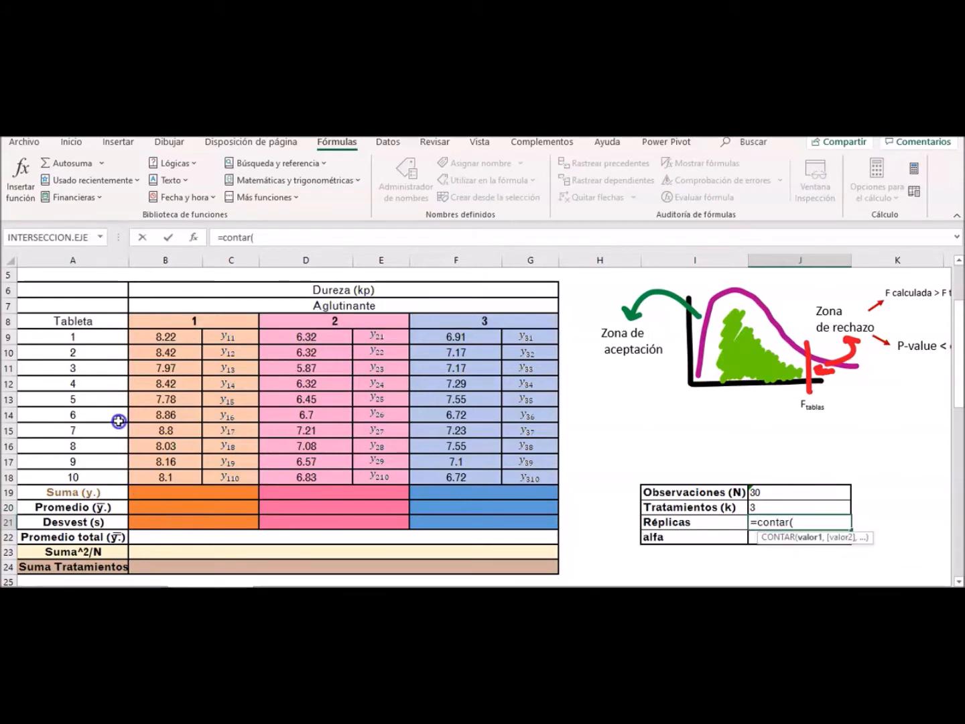
left_click_drag(104, 337, 109, 473)
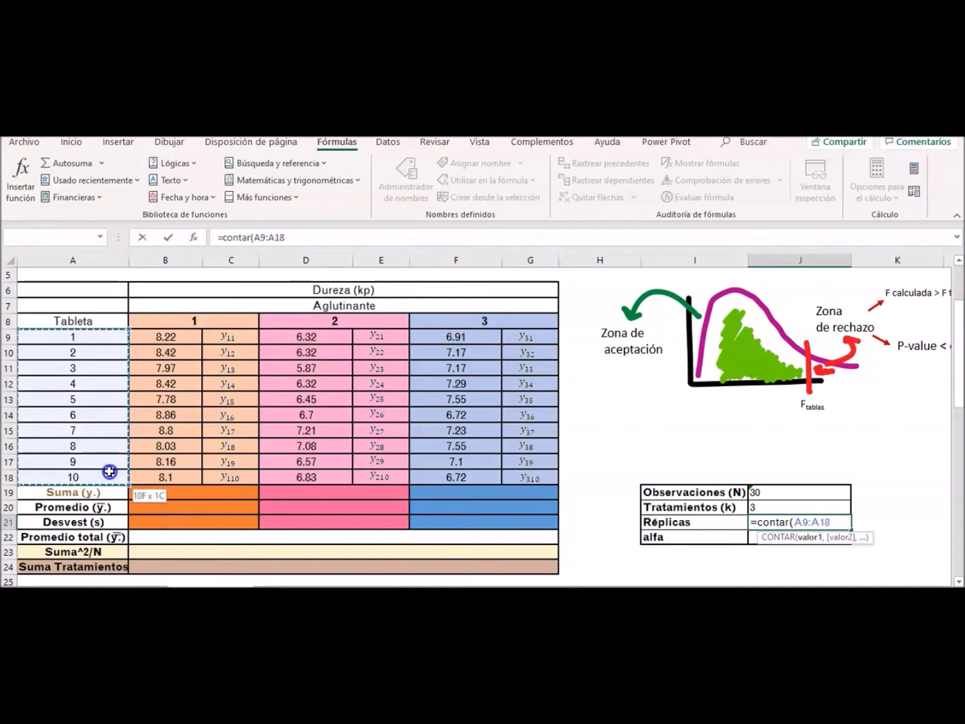
key("Return")
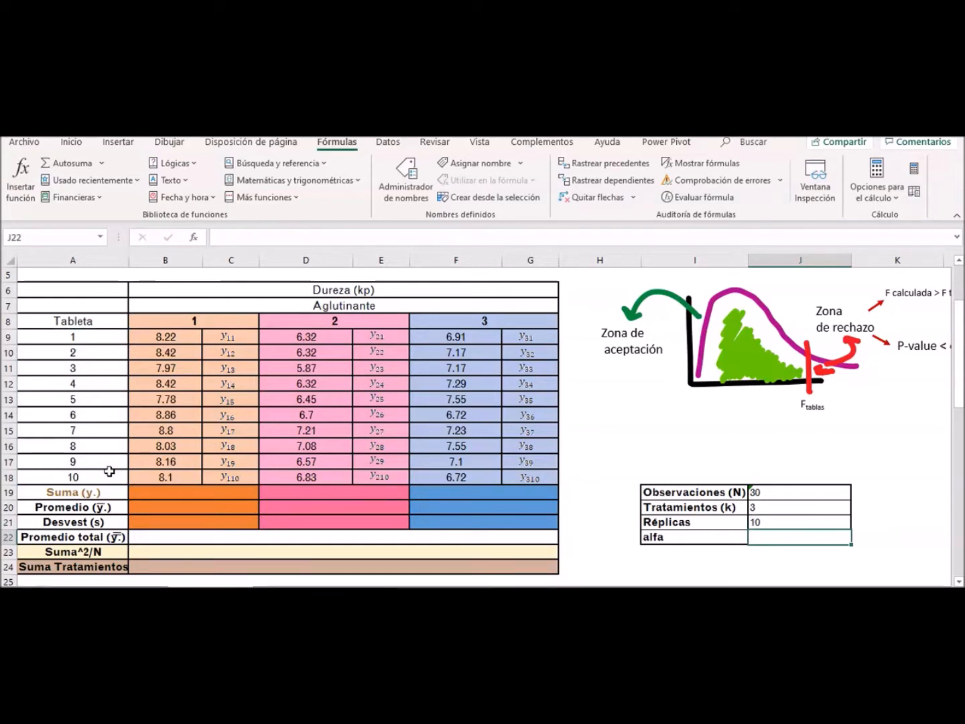
Enter 0.05 as the alfa value in J22.
type("0.0")
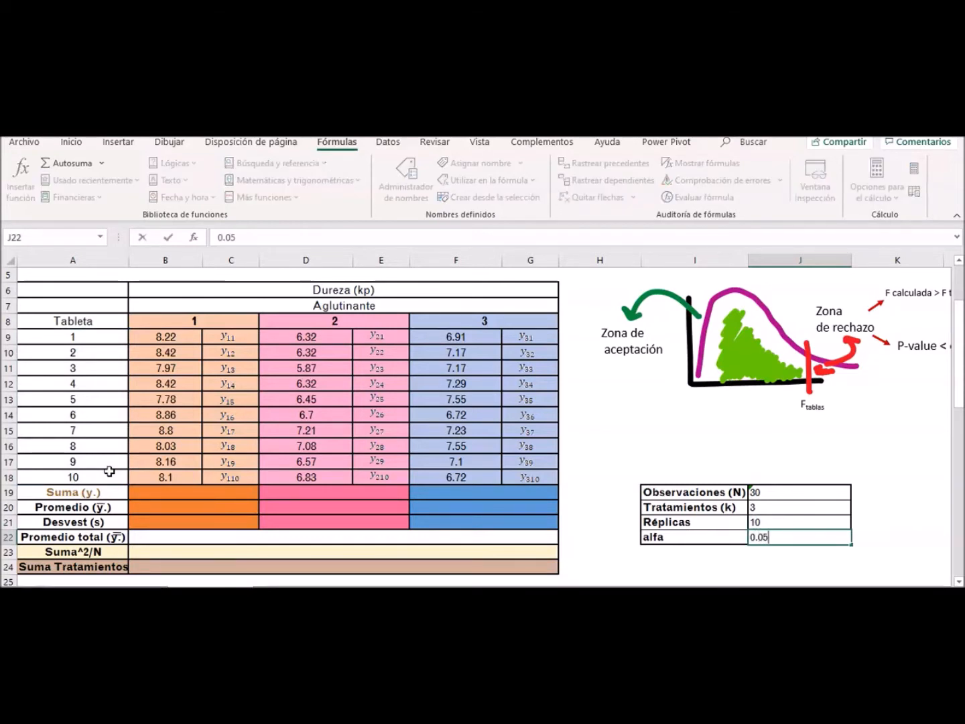
type("5")
key("Return")
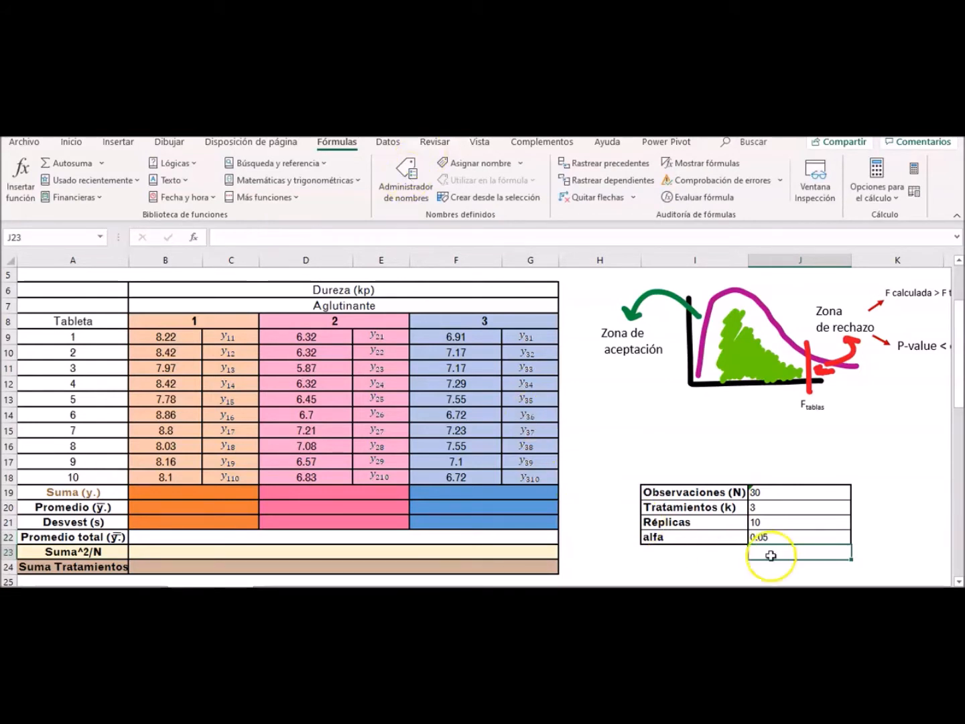
Assign the name alfa to cell J22 and reselect the cell to check its name.
left_click(782, 535)
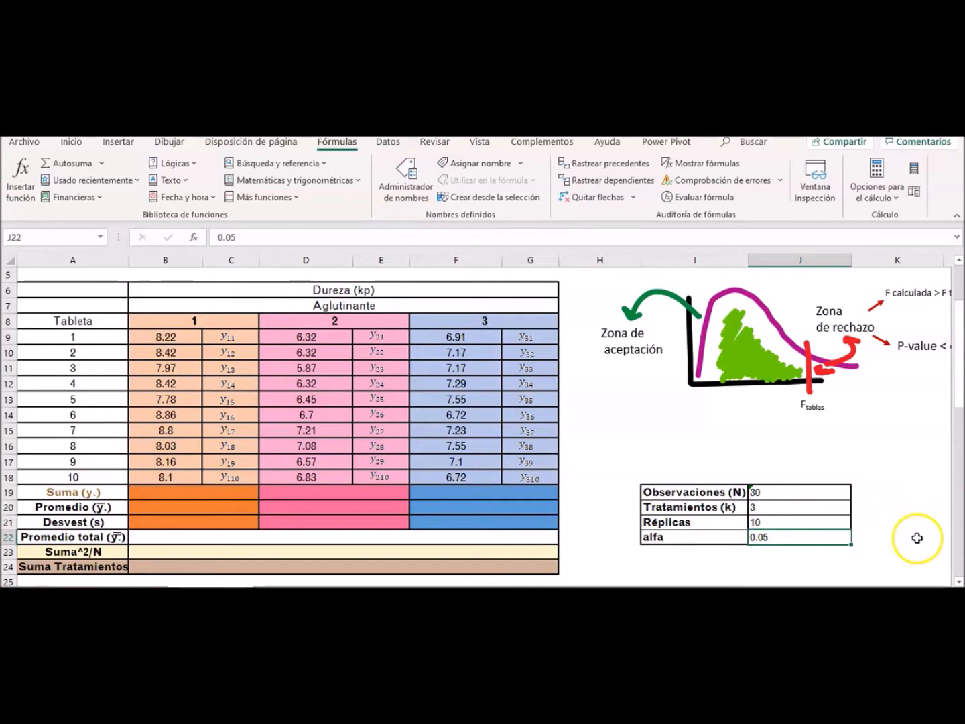
left_click(780, 539)
left_click(34, 242)
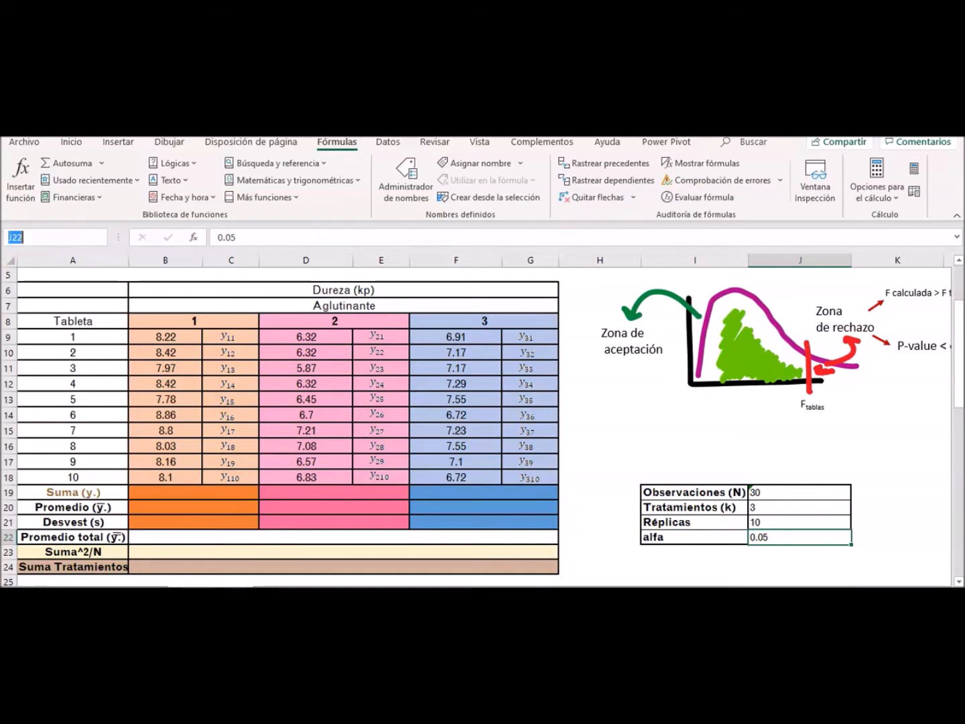
type("alfa")
key("Return")
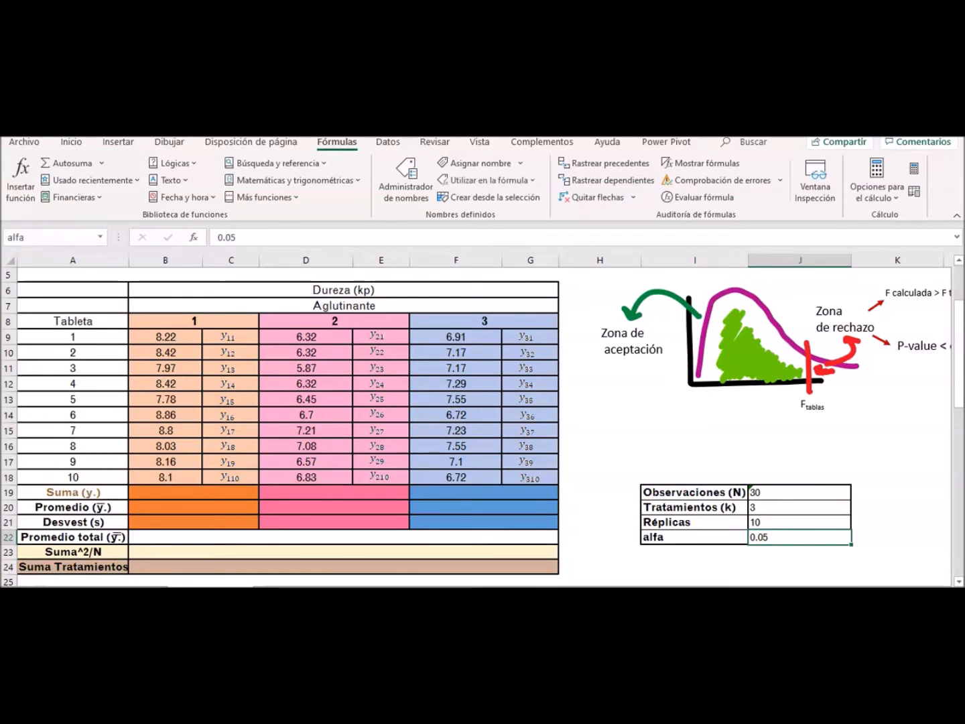
left_click(770, 548)
left_click(808, 537)
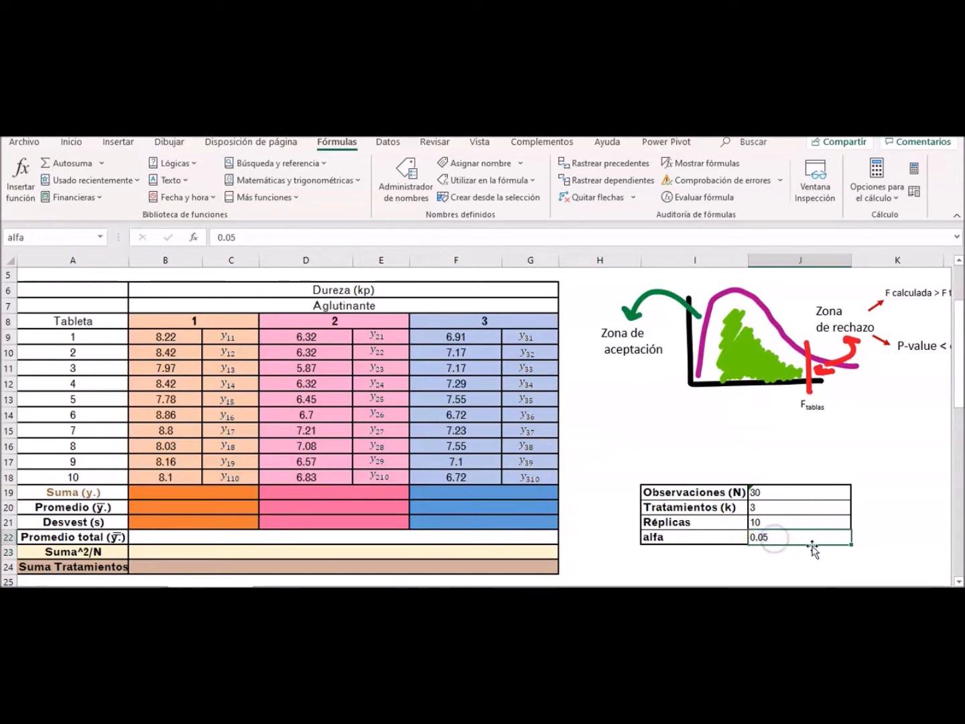
Calculate the Suma for binder 1 in B19 with SUMA over B9:B18.
left_click(211, 495)
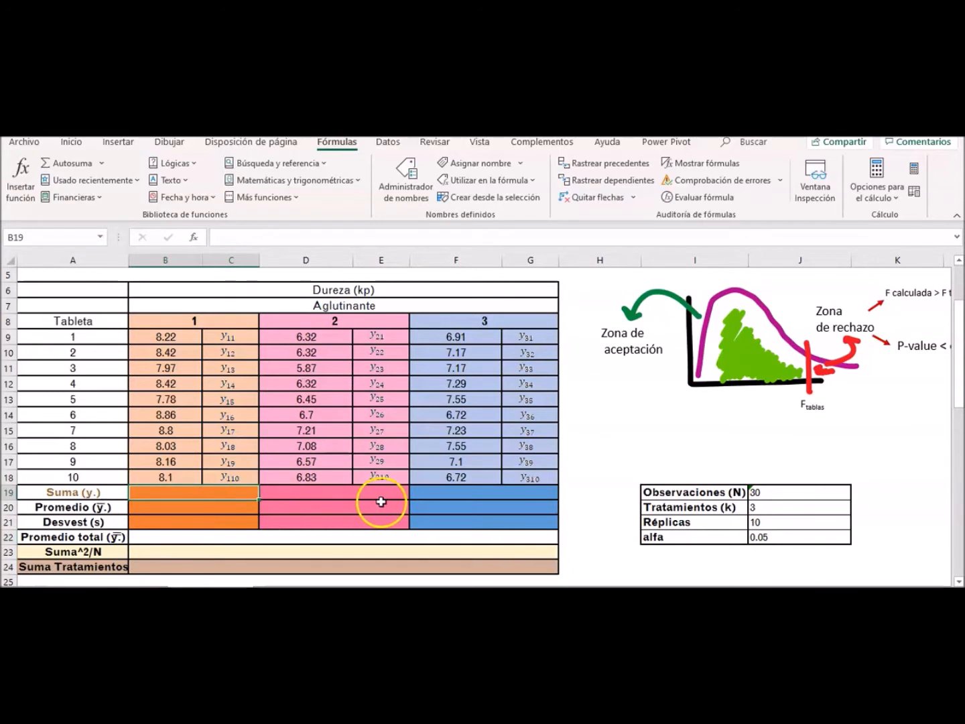
type("=suma(")
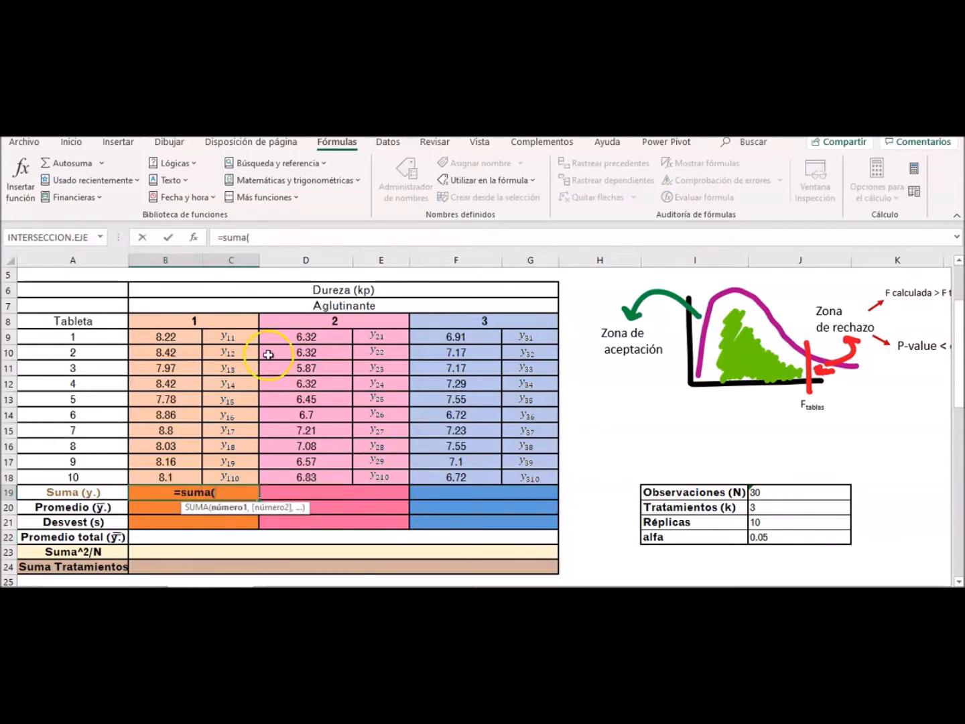
left_click_drag(166, 336, 174, 476)
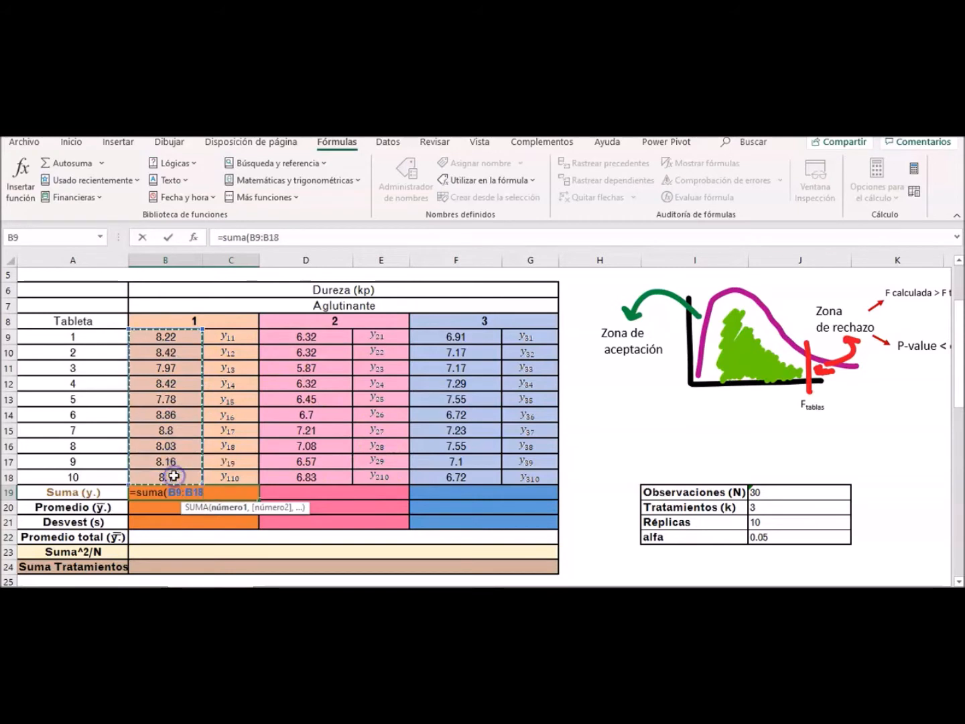
type("=")
key("Return")
key("Return")
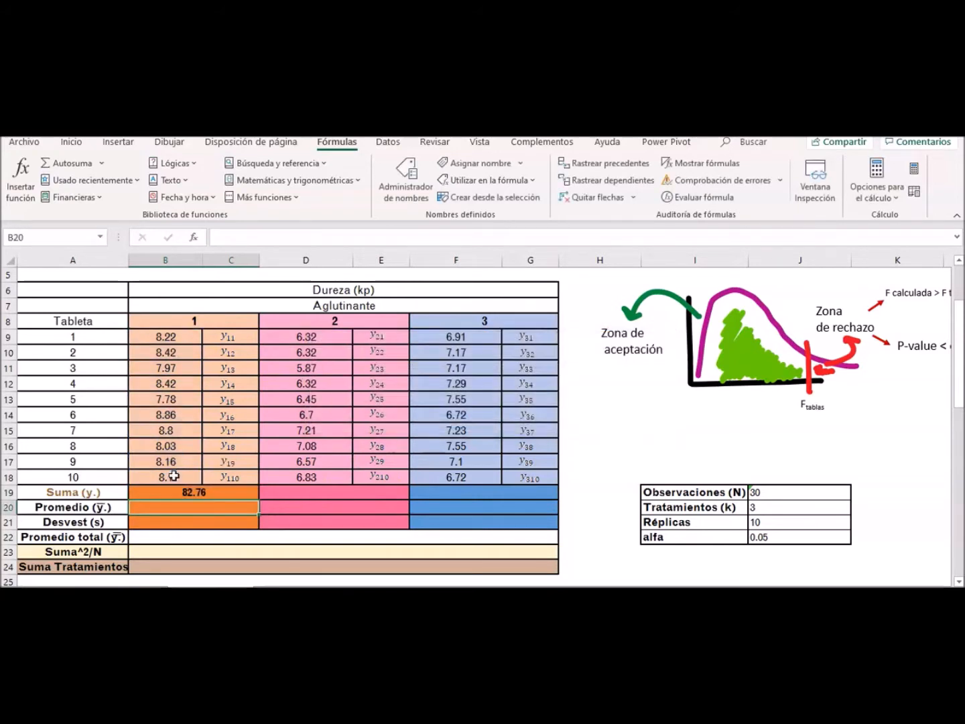
Calculate the Suma for binder 2 in D19 with SUMA over its ten hardness values, D9:D18.
key("Right")
key("Up")
type("=suma(")
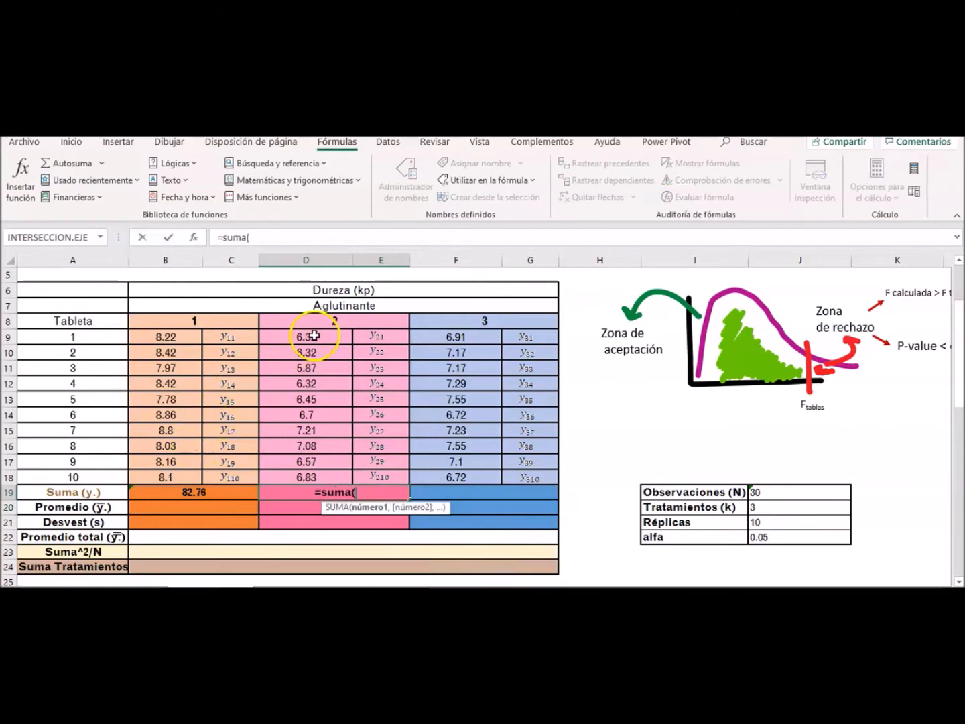
left_click_drag(302, 335, 314, 475)
key("Return")
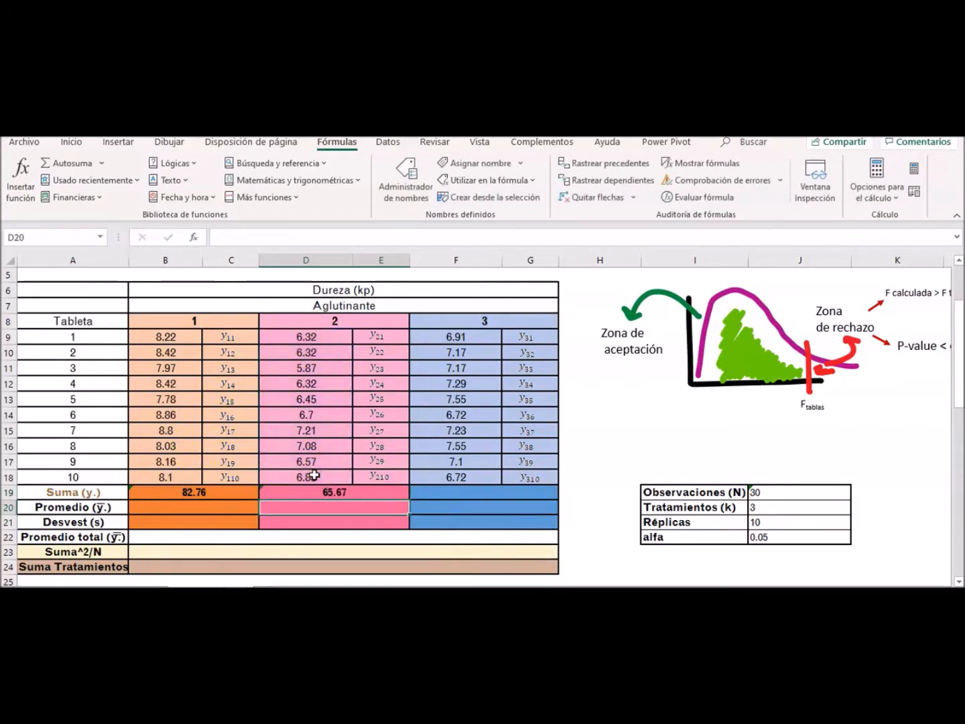
Calculate the Suma for binder 3 in F19 with SUMA over F9:F18.
left_click(459, 490)
type("=suma(")
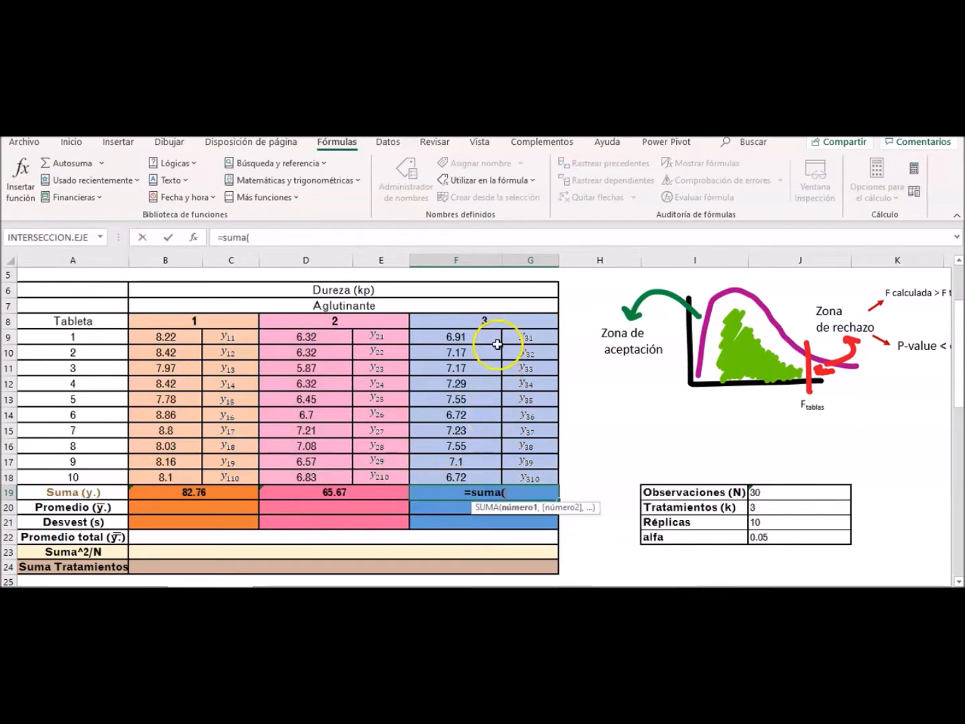
left_click_drag(500, 339, 495, 474)
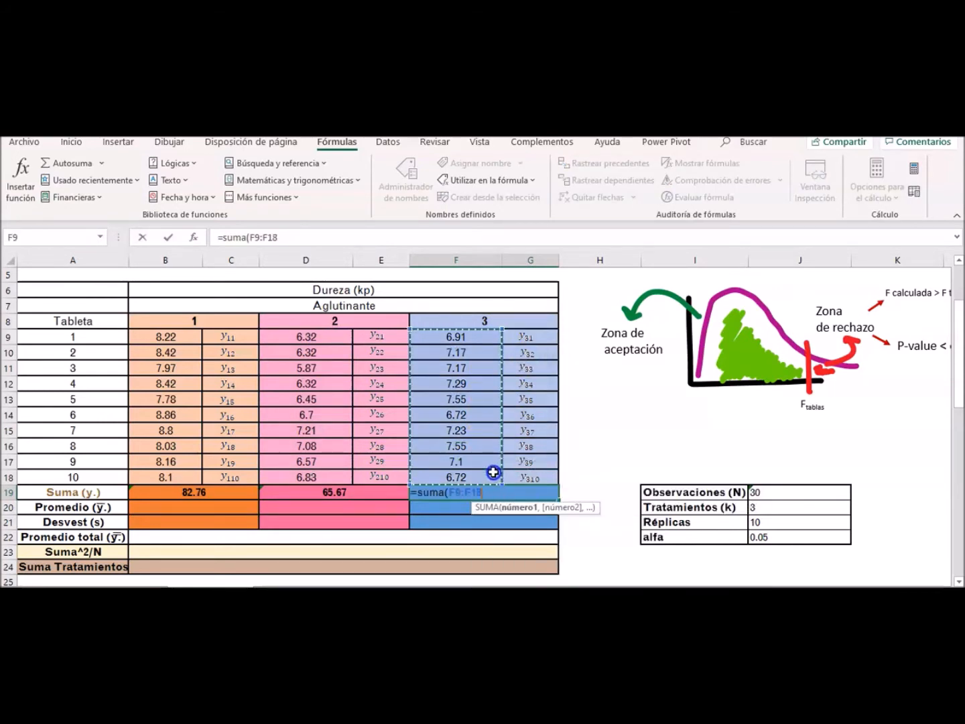
key("Return")
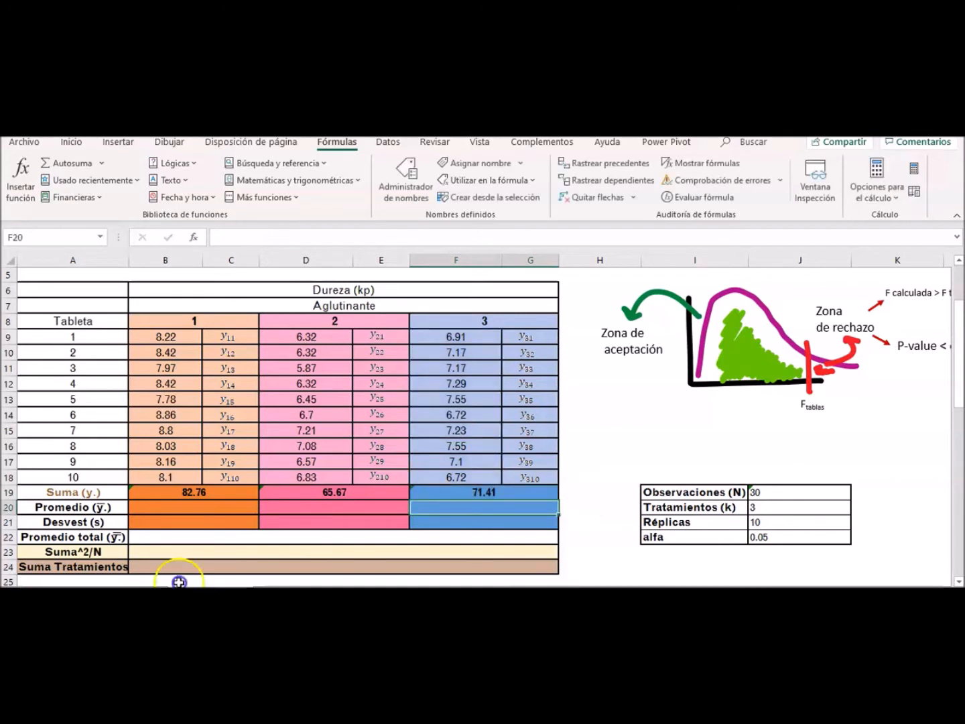
Calculate the Promedio for binder 1 in B20 with PROMEDIO over B9:B18.
left_click(204, 507)
type("=promedio(")
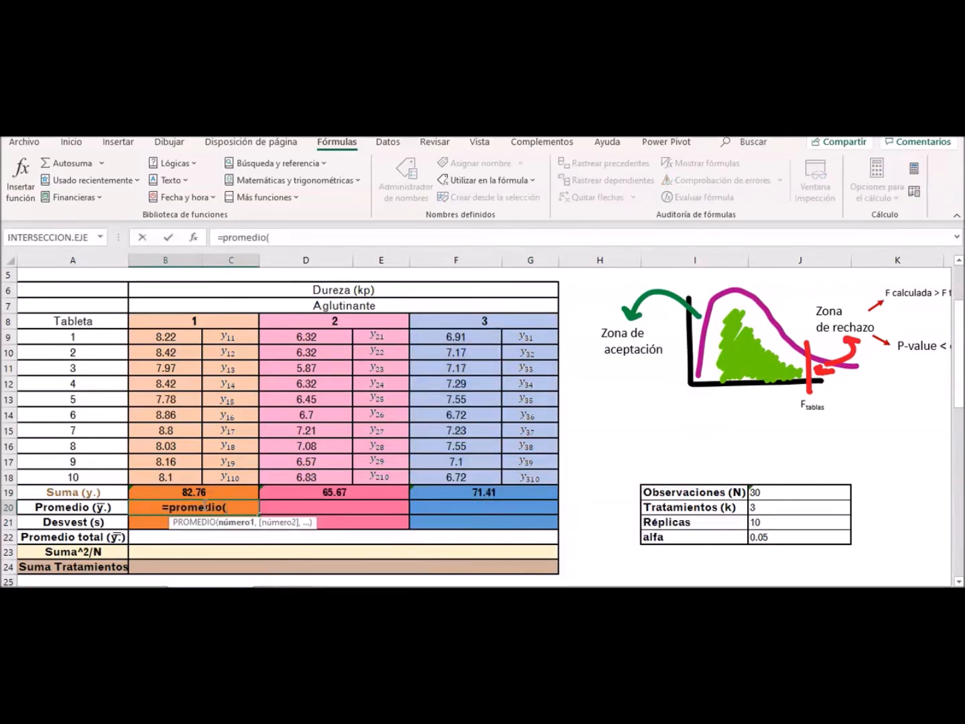
left_click_drag(187, 339, 193, 473)
key("Return")
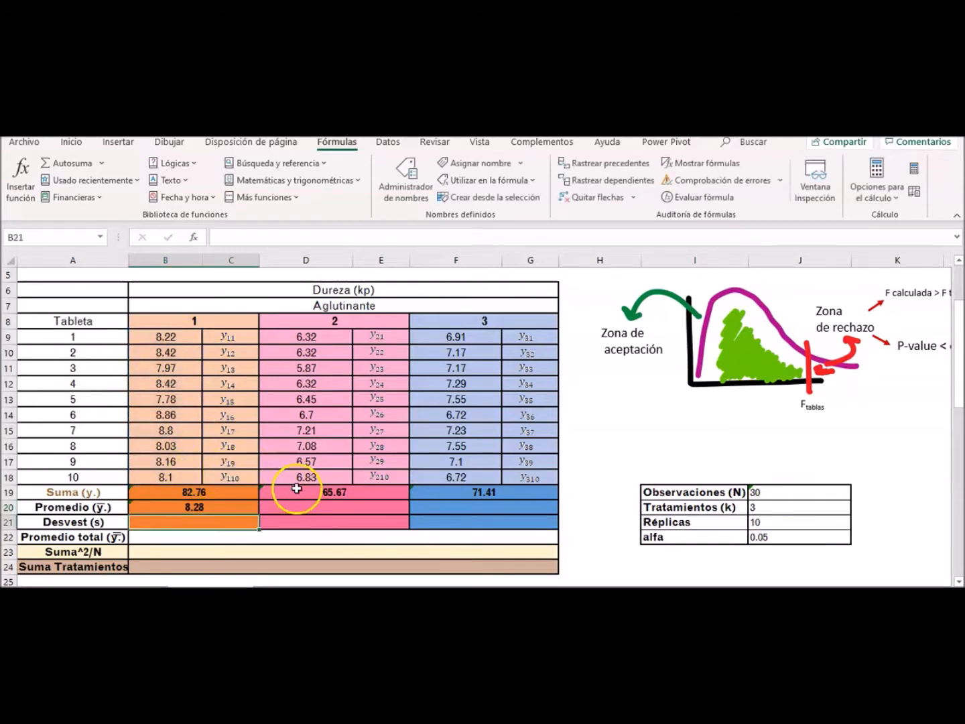
Calculate the Promedio for binder 2 in D20 with PROMEDIO over D9:D18.
left_click(307, 508)
type("=rp")
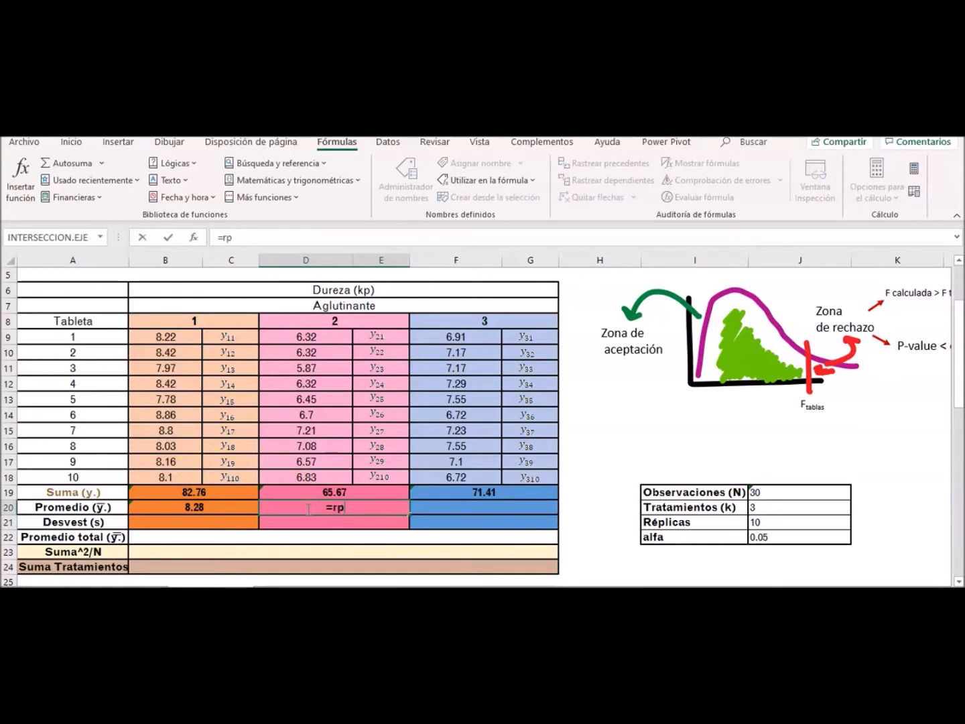
key("BackSpace")
key("BackSpace")
type("promedio(")
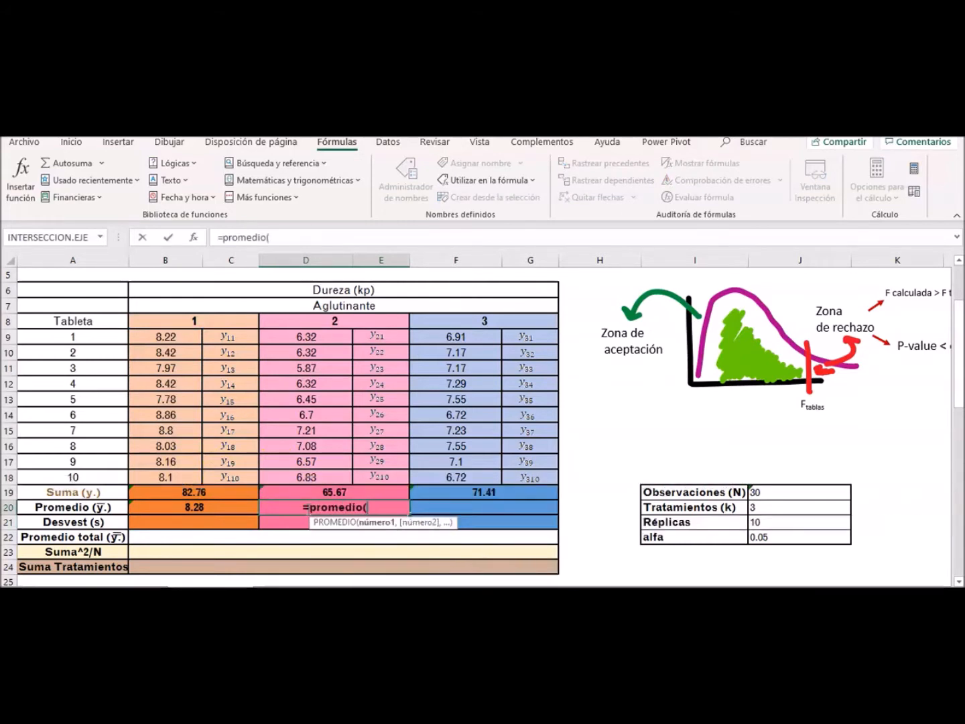
left_click_drag(317, 338, 328, 471)
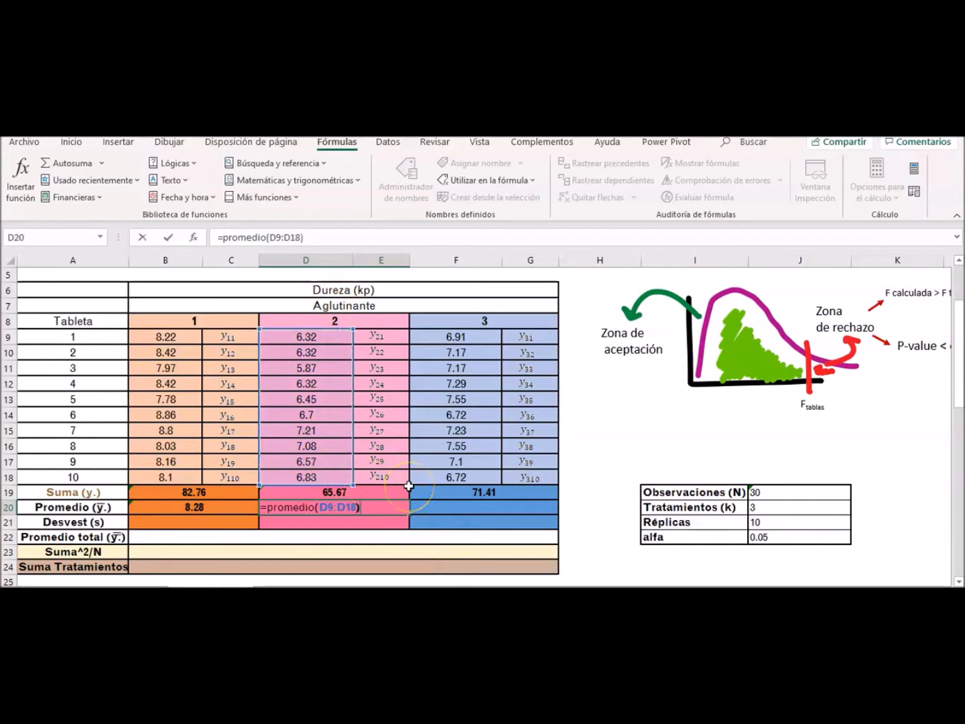
key("Tab")
Calculate the Promedio for binder 3 in F20 with PROMEDIO over F9:F18.
type("=promedio(")
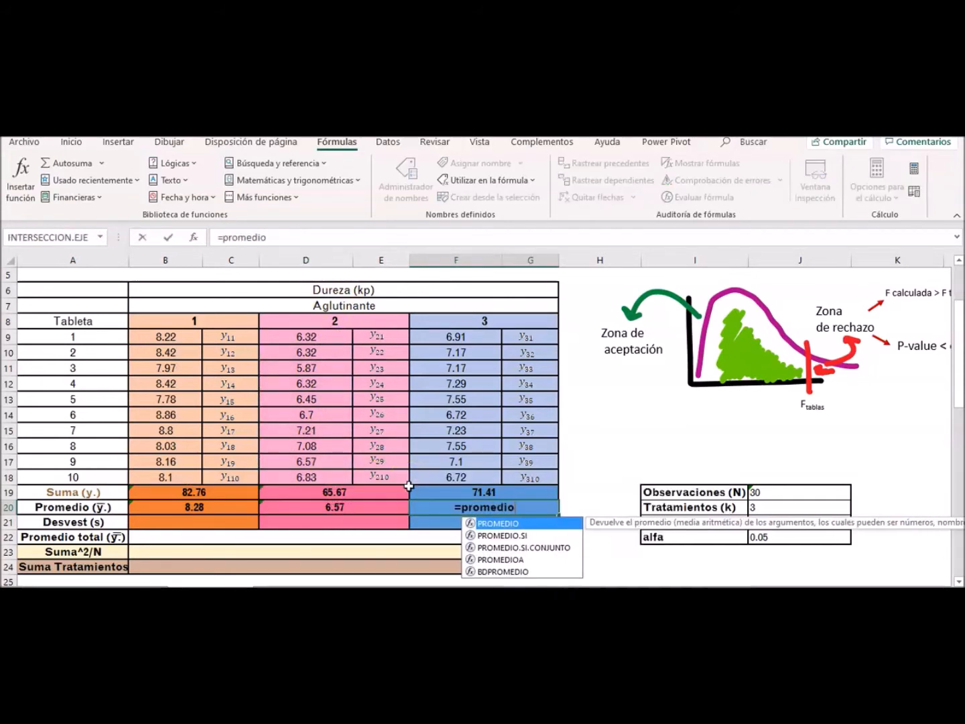
left_click_drag(459, 336, 462, 473)
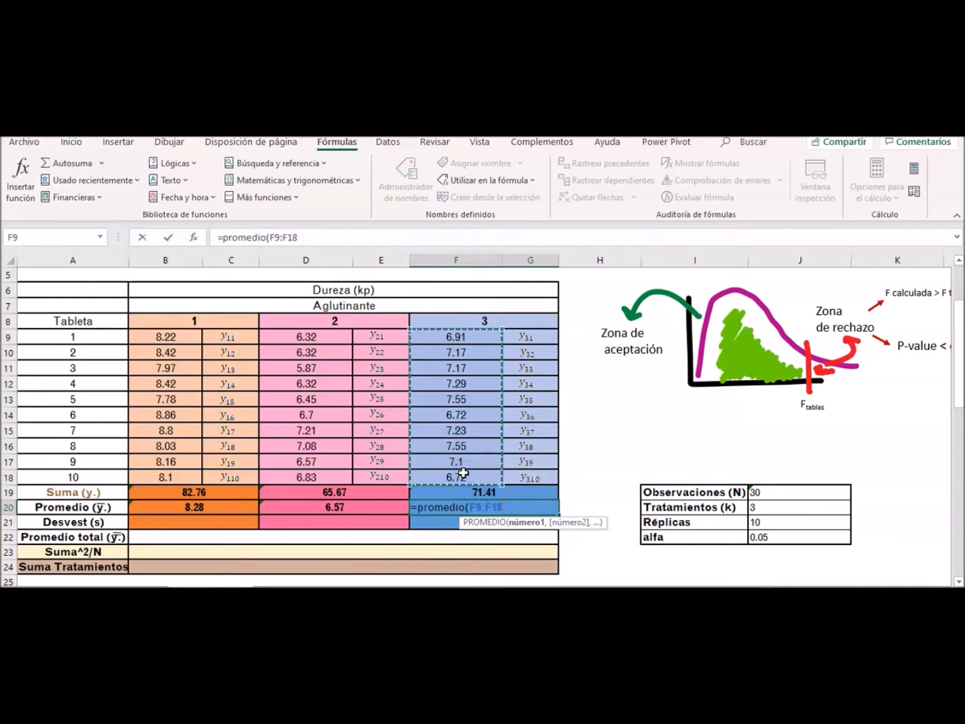
key("Return")
left_click_drag(483, 510, 217, 515)
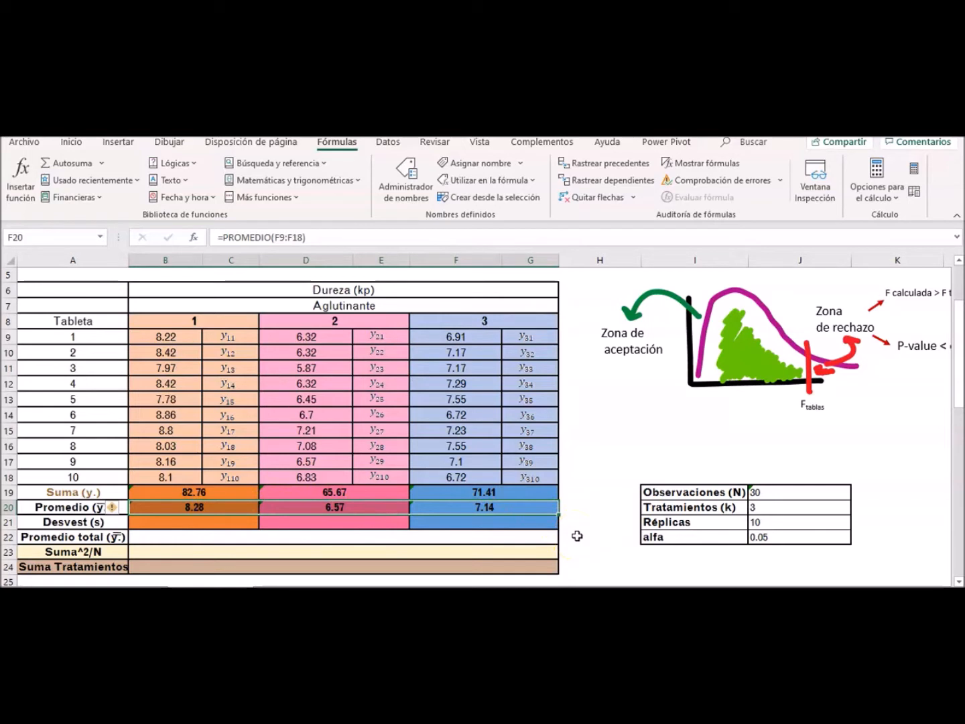
Calculate the Desvest for binder 1 in B21 with DESVEST.M over its ten hardness values, B9:B18.
left_click(226, 523)
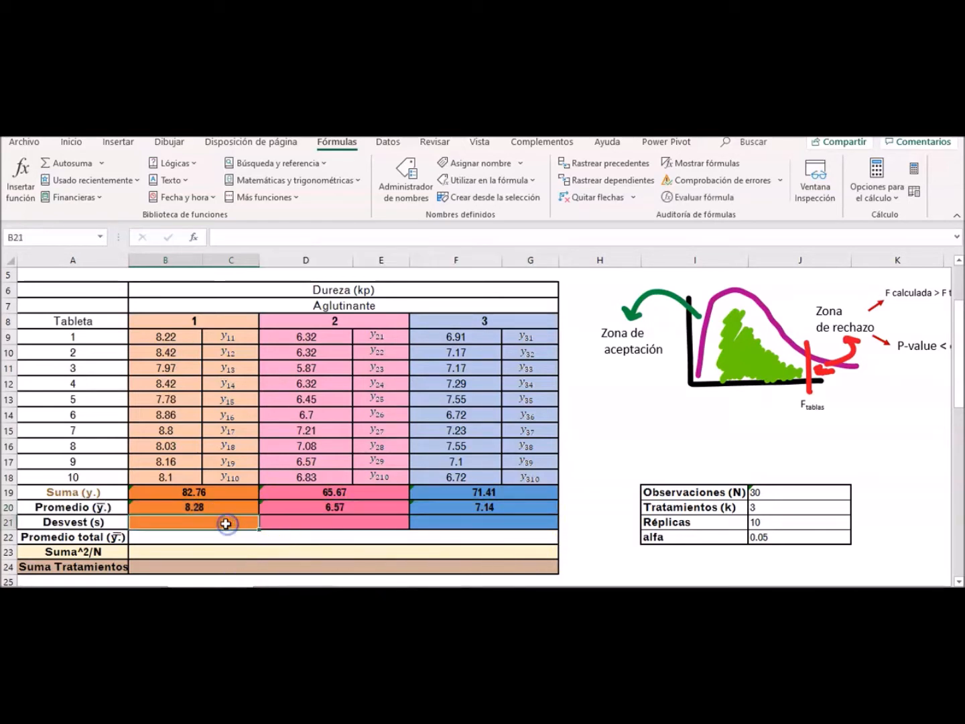
type("=des")
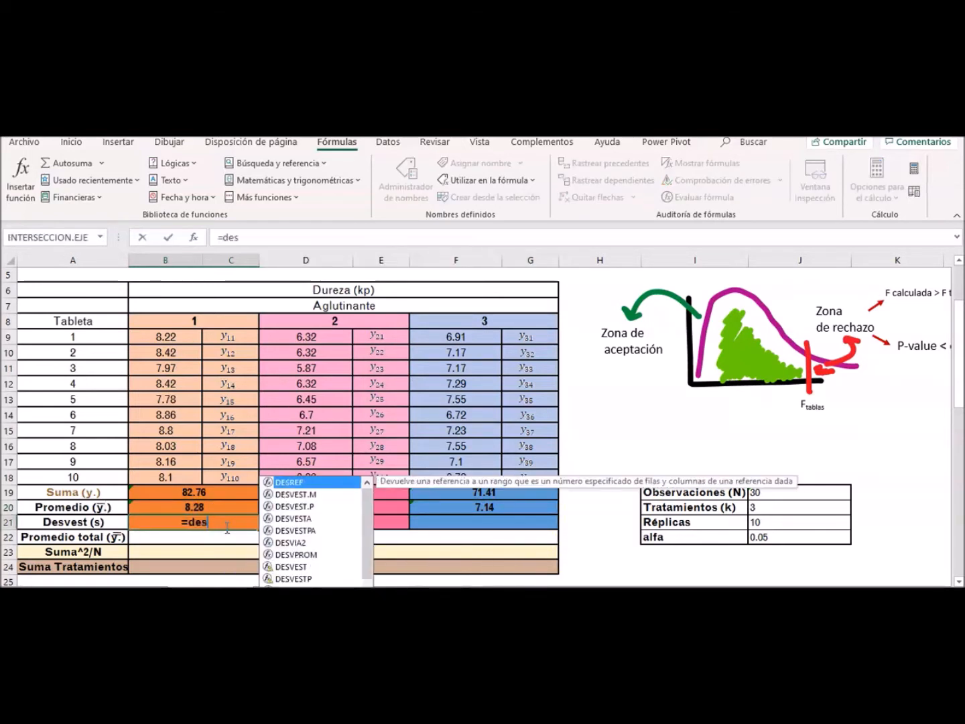
type("vest-m(")
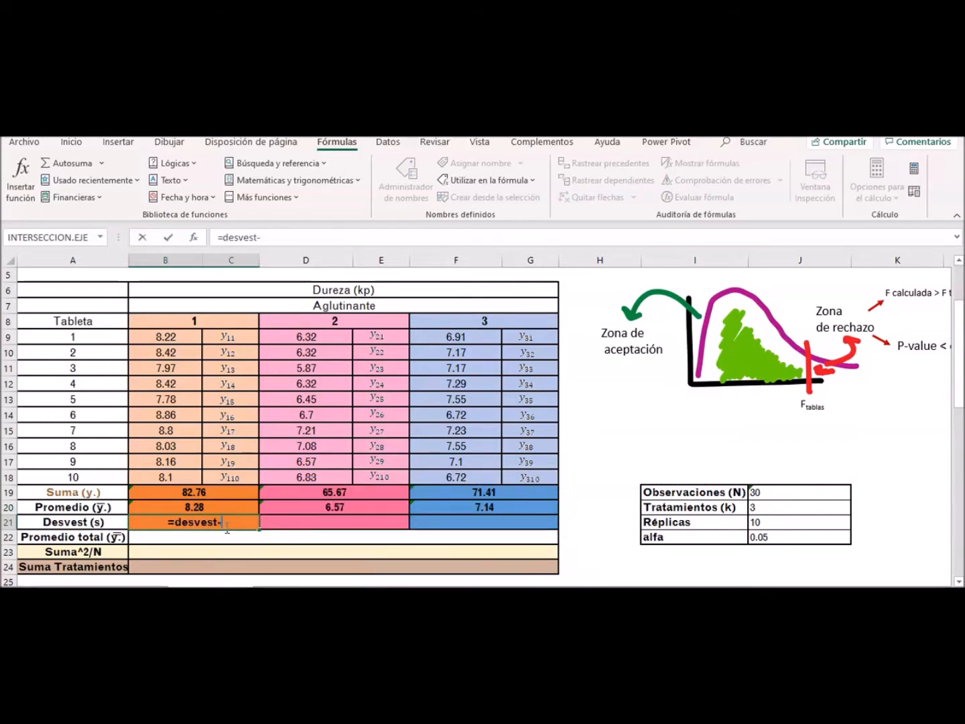
key("BackSpace")
type(".m(")
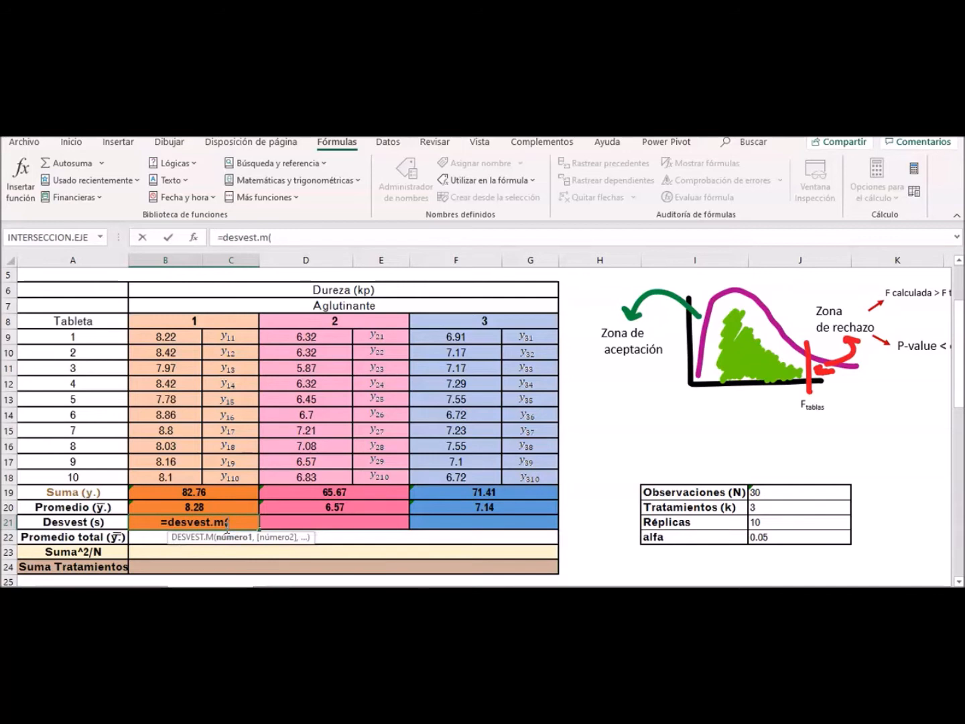
left_click_drag(172, 336, 179, 475)
key("Return")
Calculate the Desvest for binder 2 in D21 with DESVEST.M over D9:D18.
left_click(328, 522)
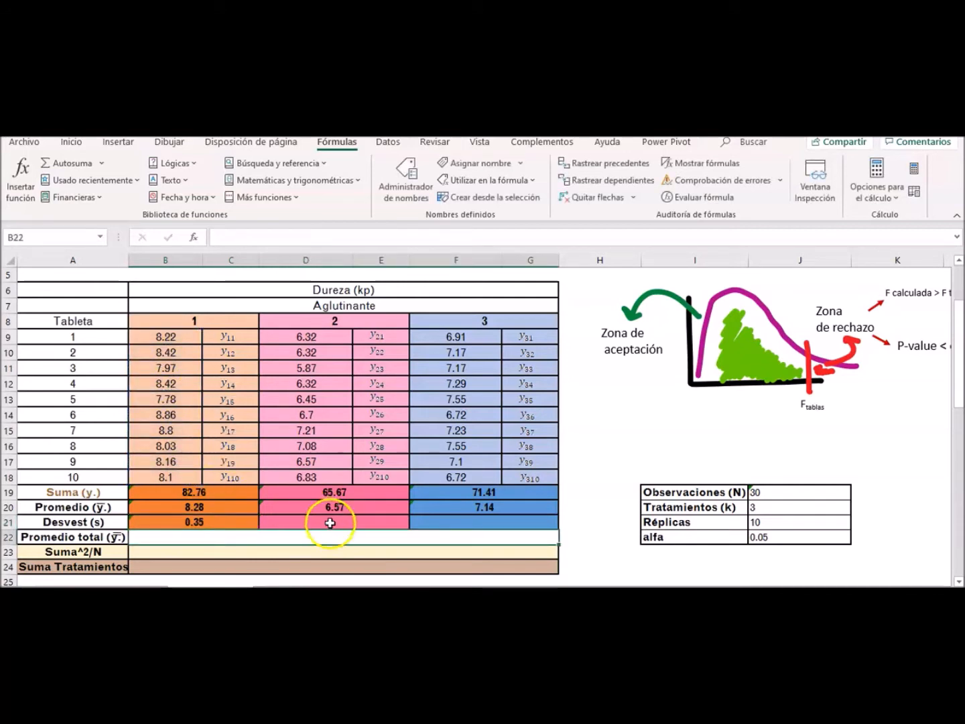
type("=desve")
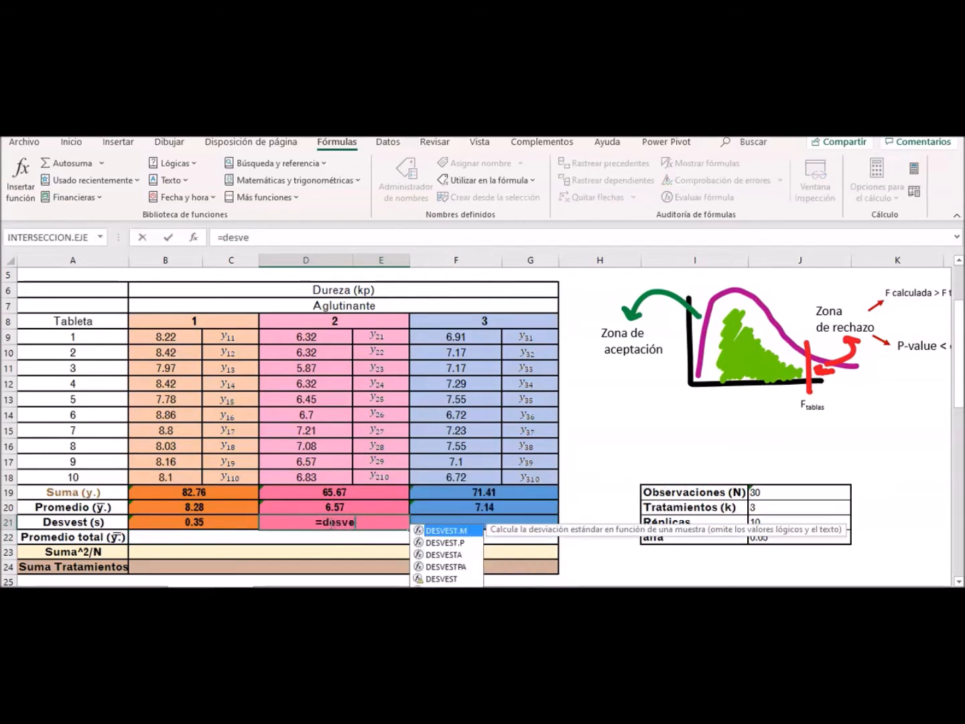
type("st.m(")
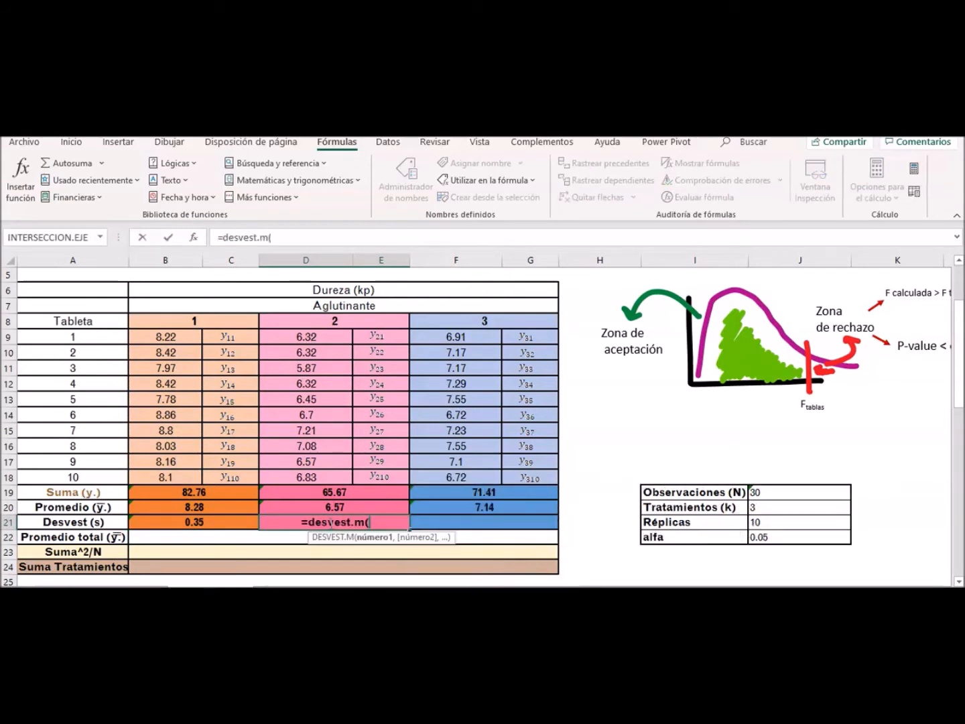
left_click_drag(301, 337, 314, 477)
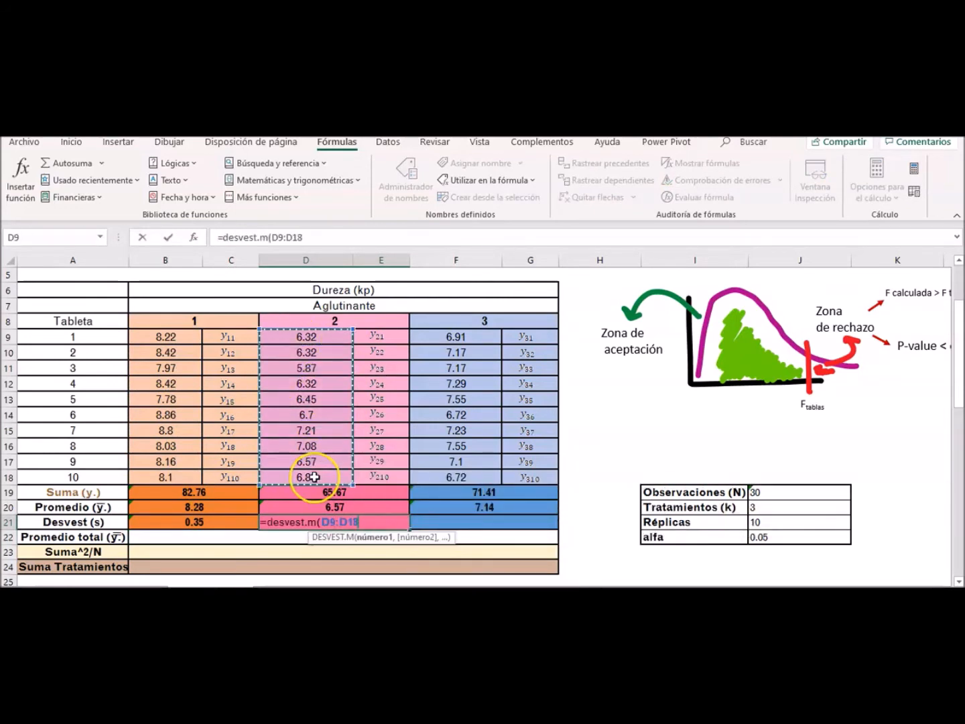
key("Return")
Calculate the Desvest for binder 3 in F21 with DESVEST.M over F9:F18.
key("Right")
key("Up")
key("Left")
type("=des")
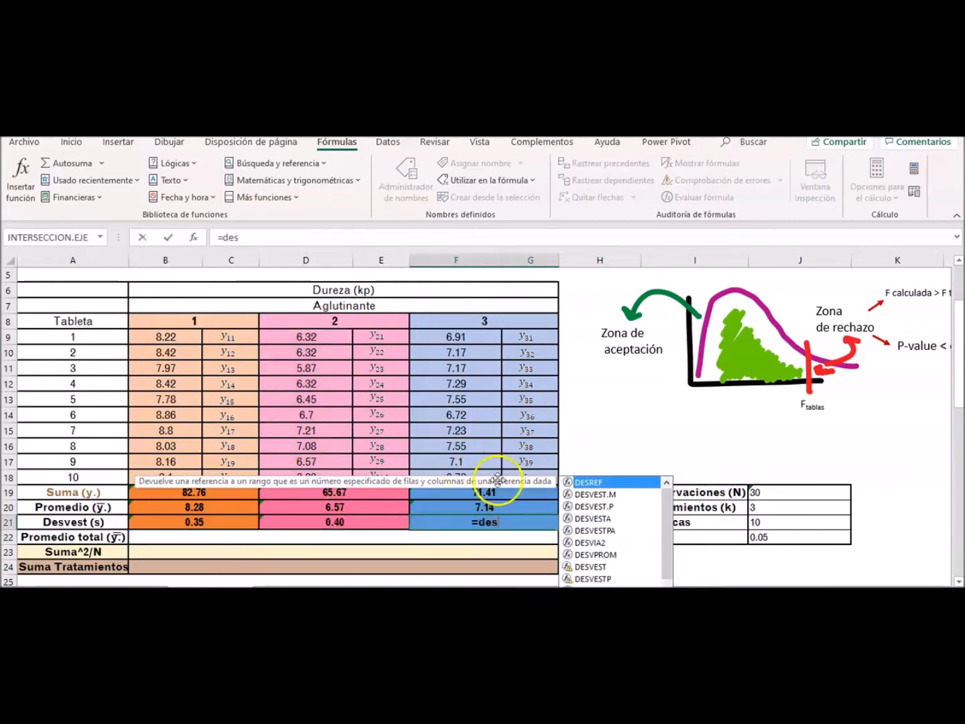
double_click(587, 494)
left_click_drag(455, 337, 475, 473)
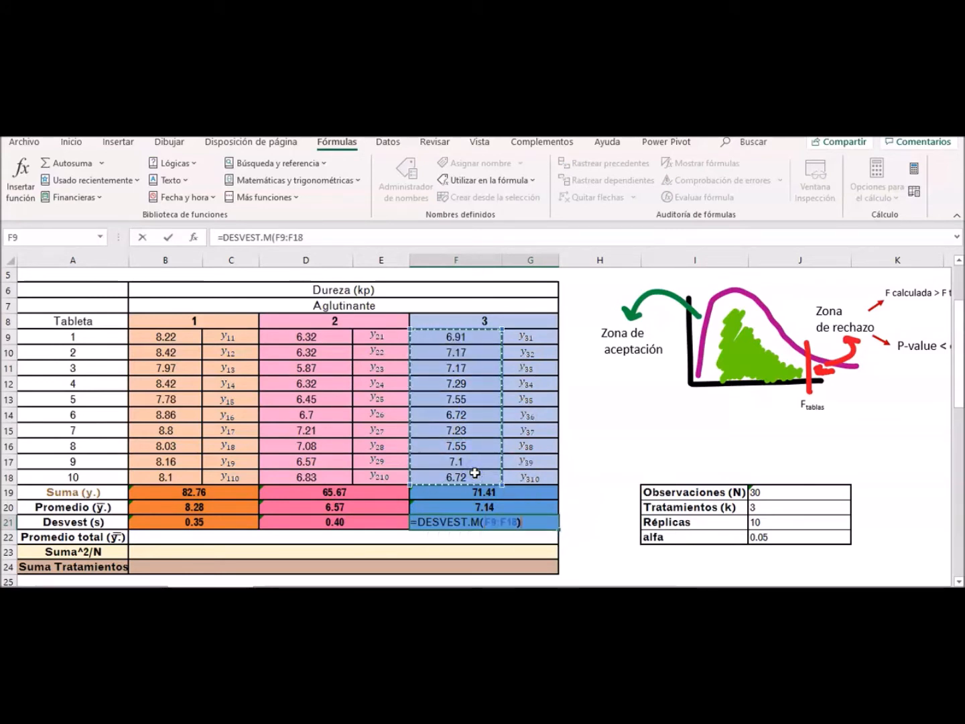
key("Return")
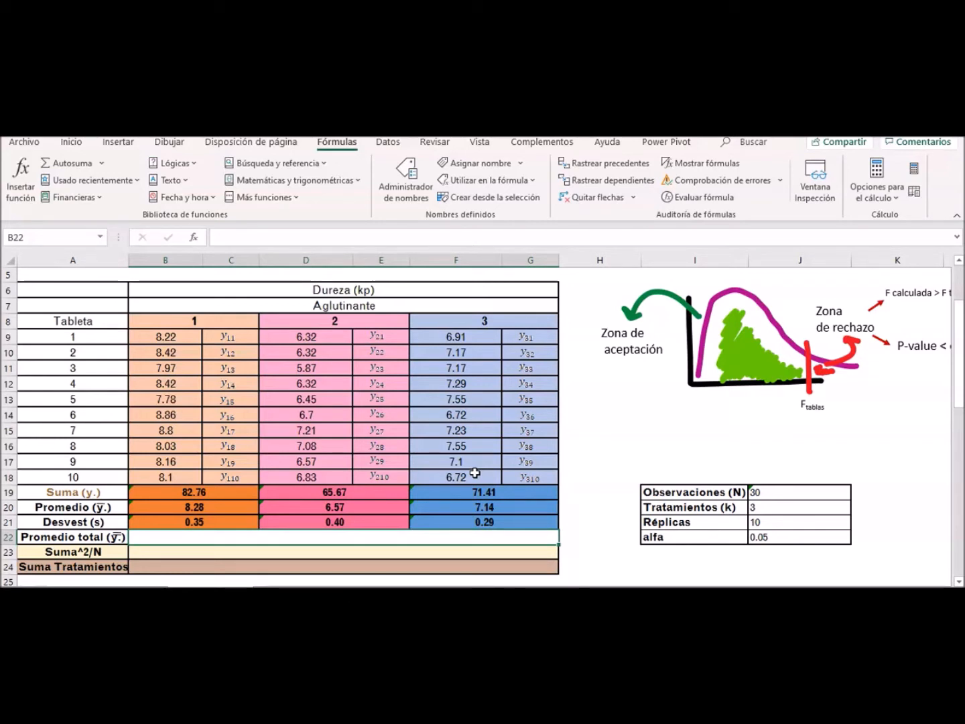
Calculate the Promedio total in B22 with PROMEDIO over the three binder averages in row 20.
type("=")
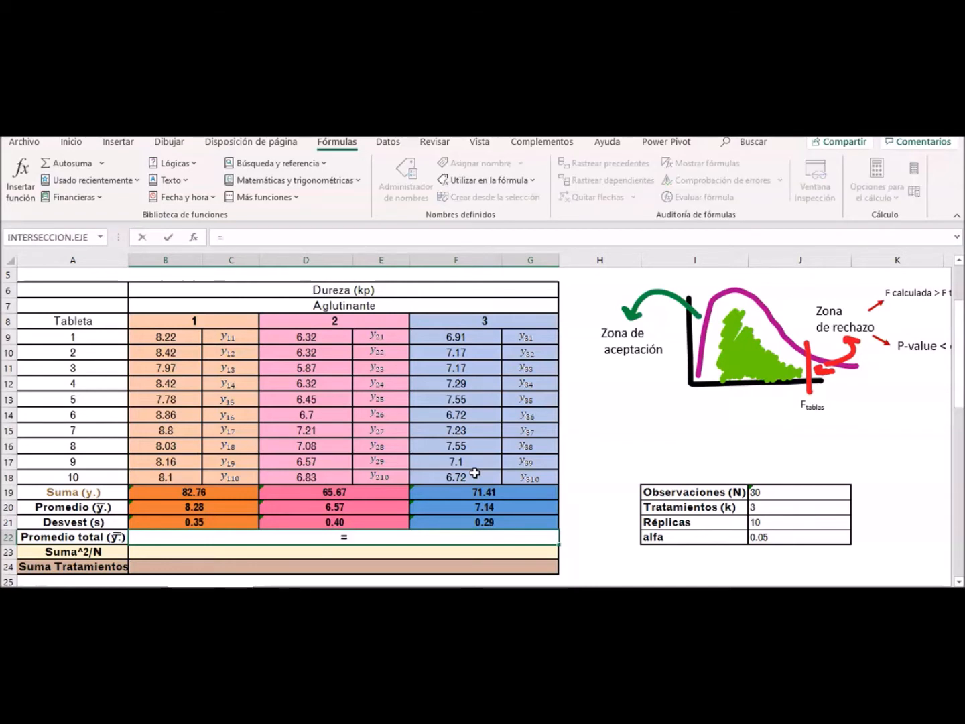
type("promedio(")
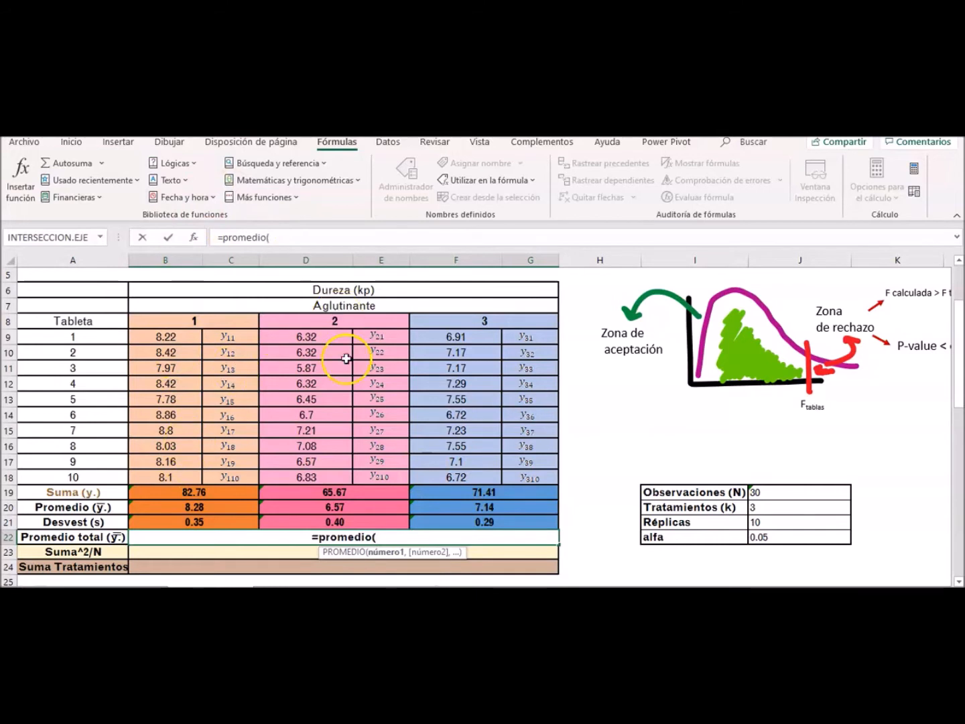
left_click_drag(195, 507, 433, 515)
type(")")
key("Return")
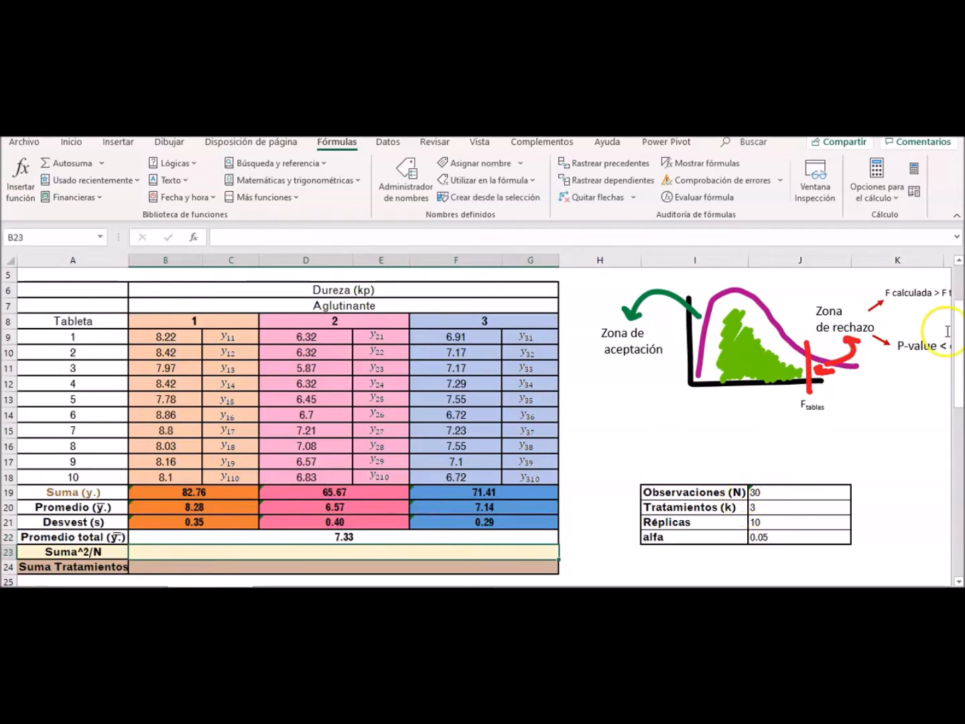
Examine the columns of the ANOVA table in rows 27 to 30, from Fuente to F tablas.
left_click_drag(960, 345, 962, 374)
left_click_drag(960, 409, 960, 481)
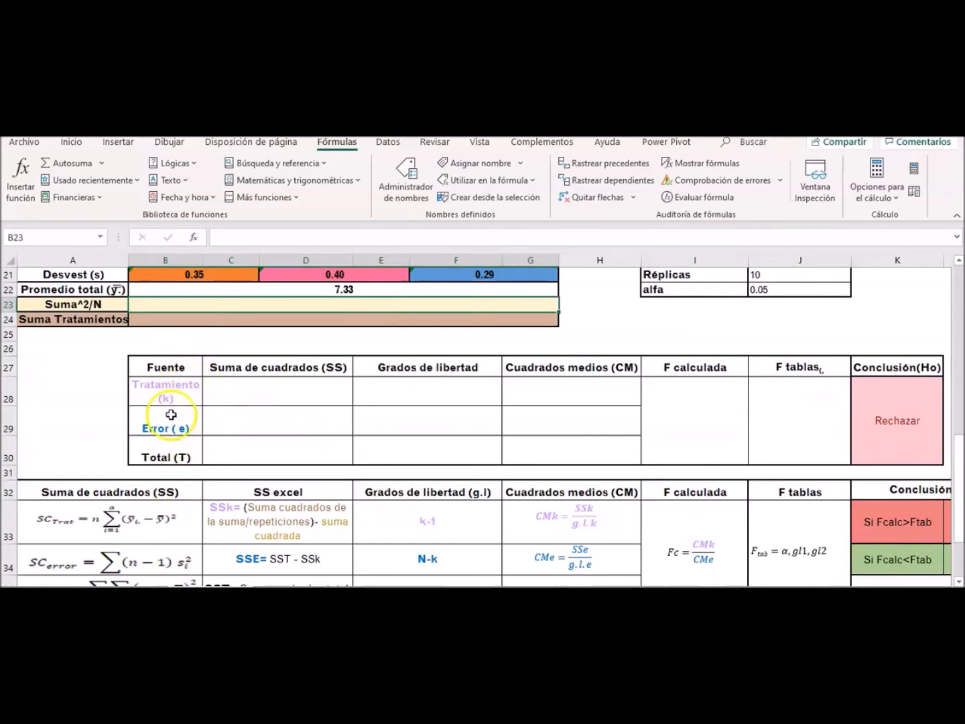
mouse_move(167, 369)
left_mouse_down()
mouse_move(171, 439)
mouse_move(173, 430)
left_mouse_up()
left_click_drag(271, 371, 279, 440)
left_click_drag(434, 365, 435, 450)
left_click_drag(578, 367, 580, 448)
left_click_drag(701, 362, 709, 419)
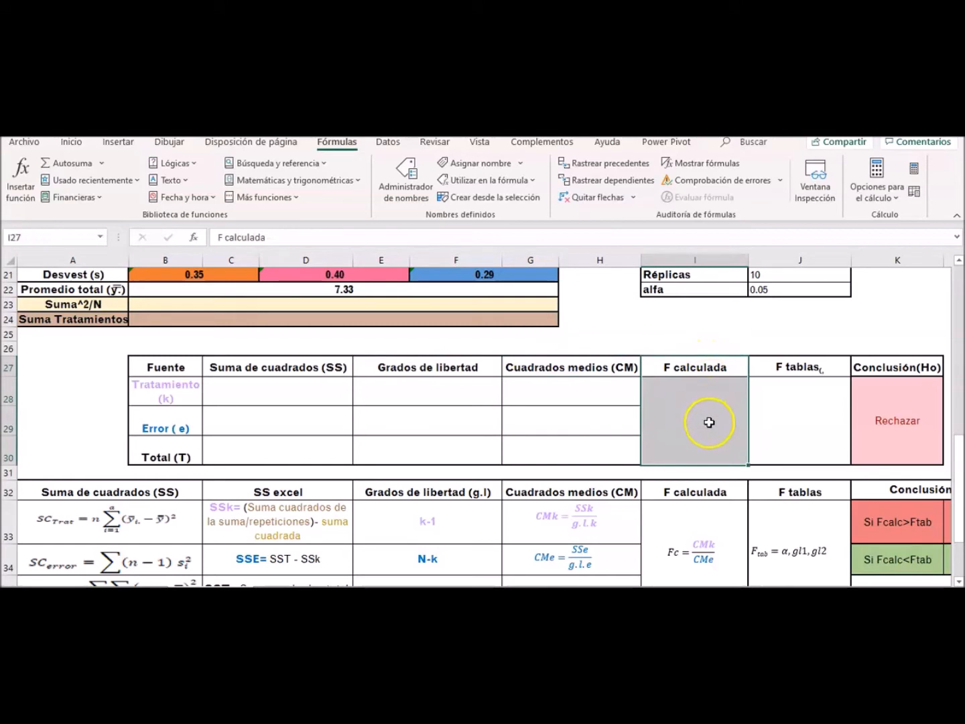
left_click_drag(815, 367, 815, 410)
left_click(798, 413)
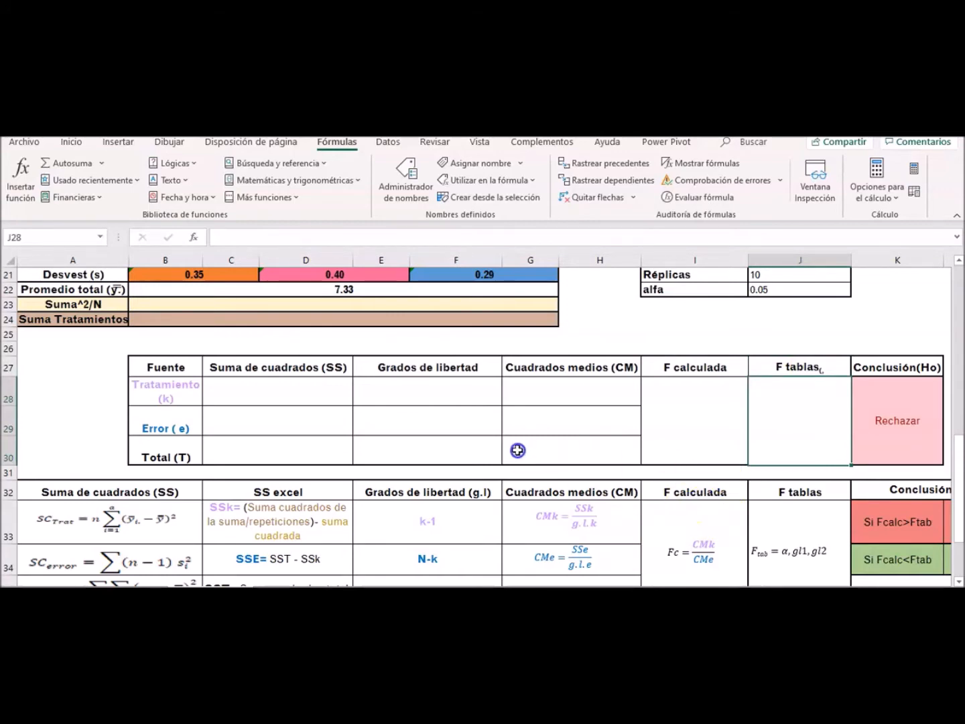
Examine the formula reference table in rows 32 to 35, including the sums of squares and the Ho conclusion criteria.
scroll(387, 465, "down", 4)
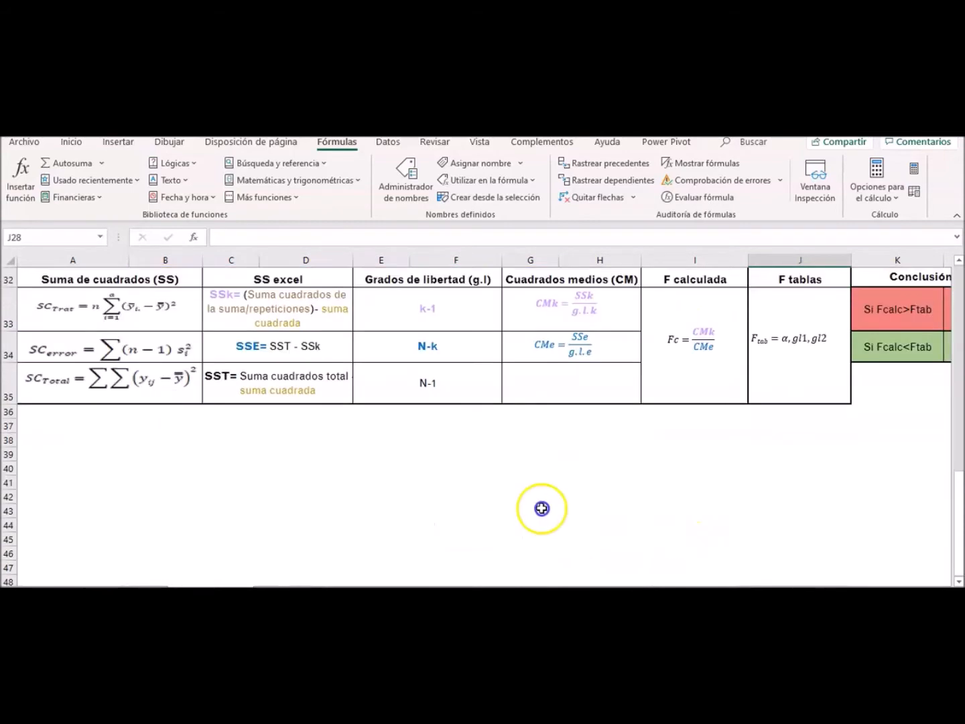
left_click_drag(959, 516, 957, 495)
left_click_drag(189, 383, 186, 495)
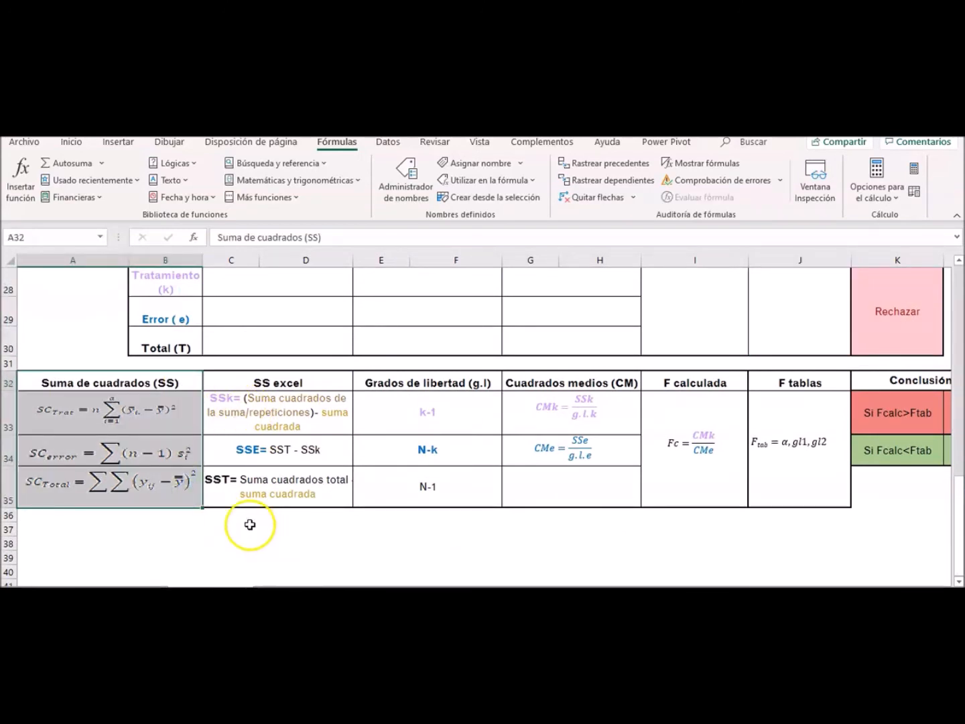
left_click_drag(310, 384, 317, 496)
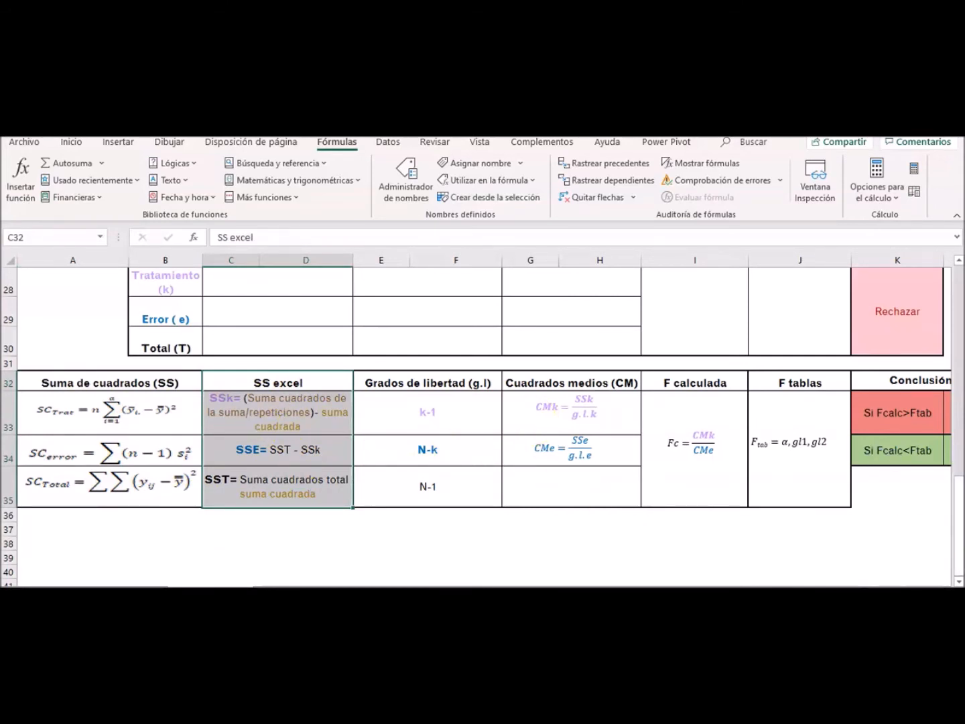
scroll(842, 567, "right", 3)
left_click(711, 422)
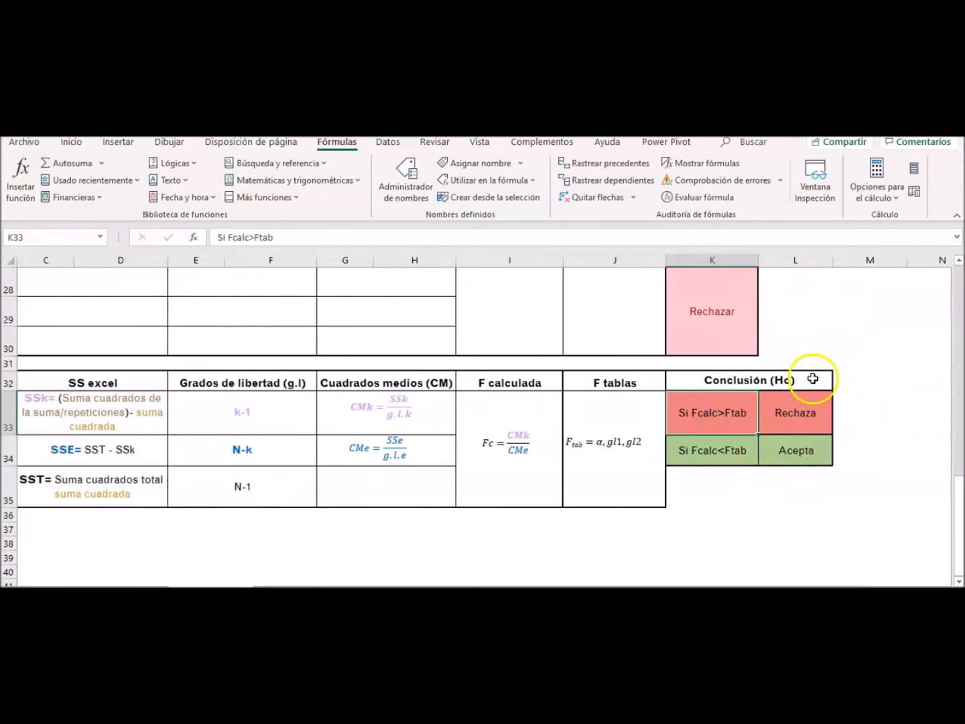
left_click(811, 405)
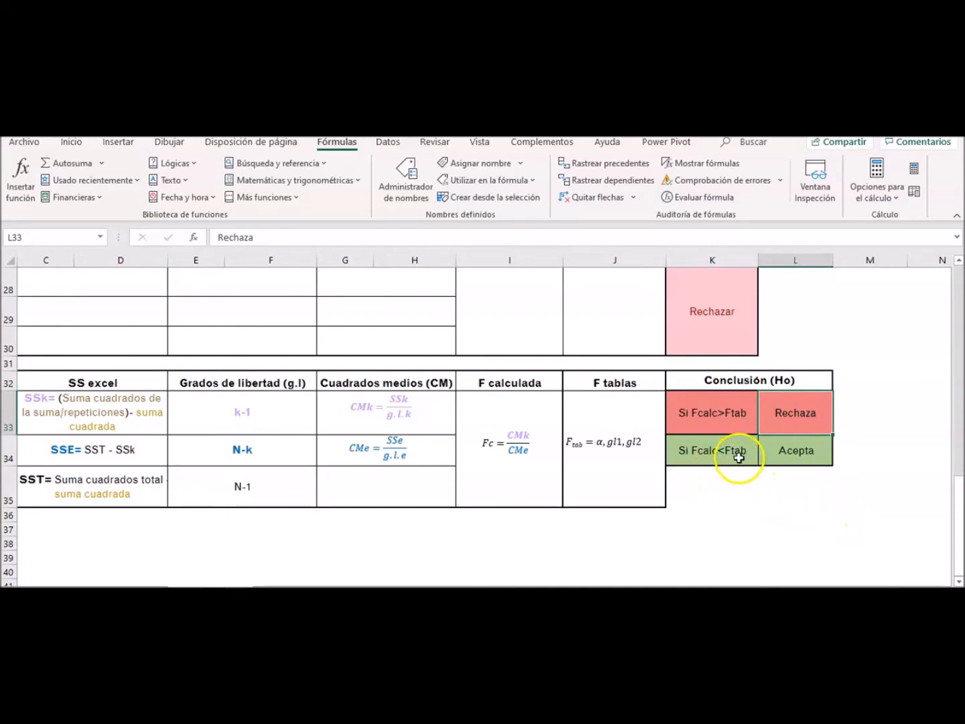
left_click(791, 461)
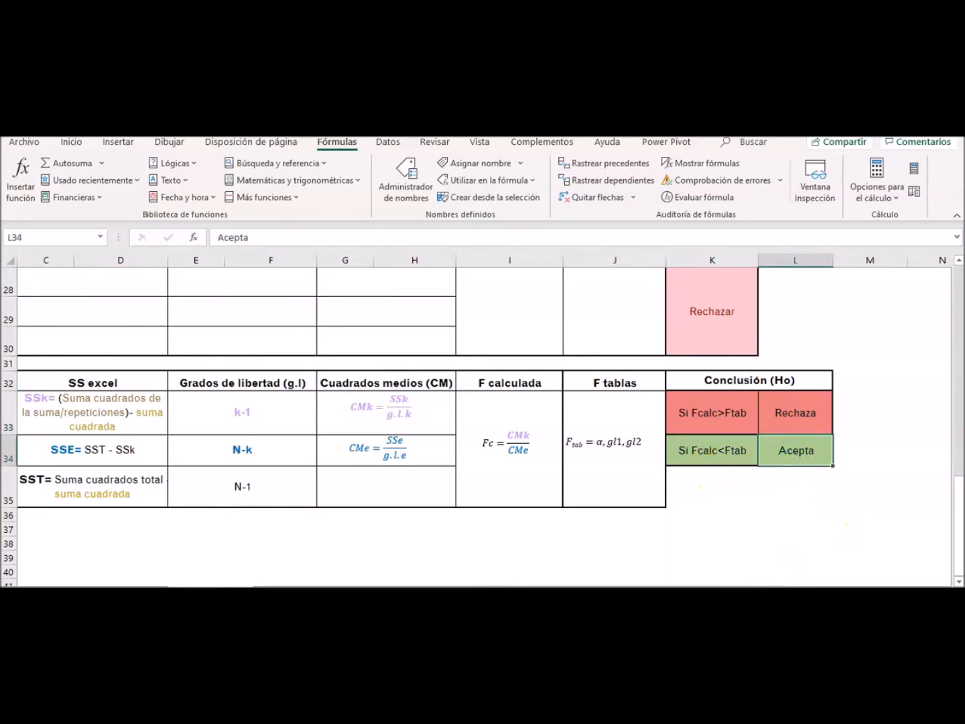
scroll(699, 487, "left", 3)
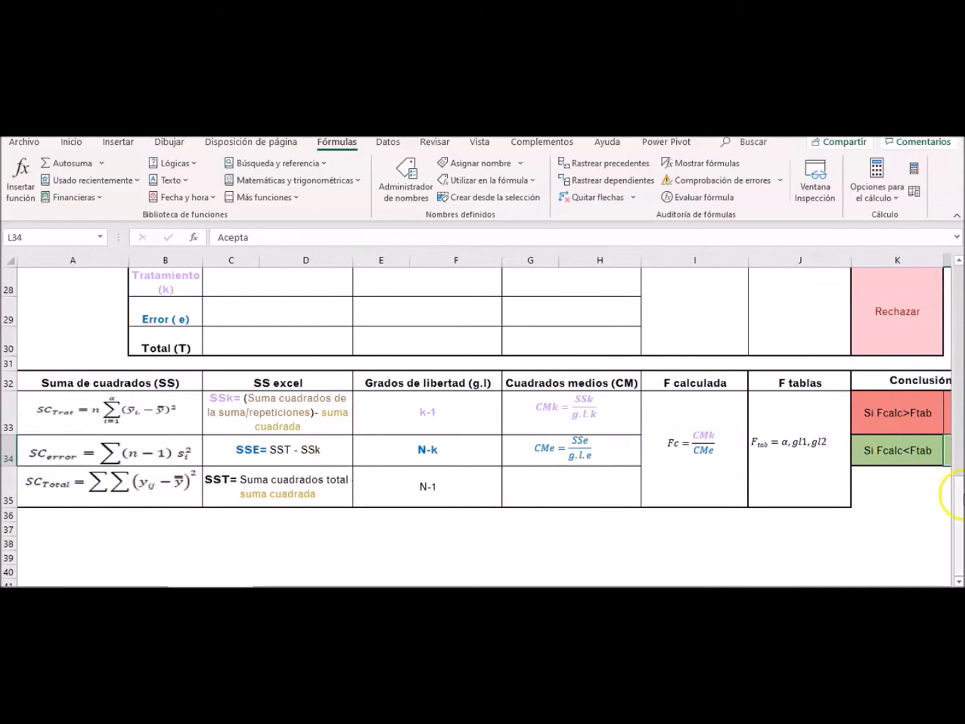
Start the Suma^2/N formula in B23 with the squared SUMA of B9:B18, D9:D18 and F9:F18.
left_click(959, 260)
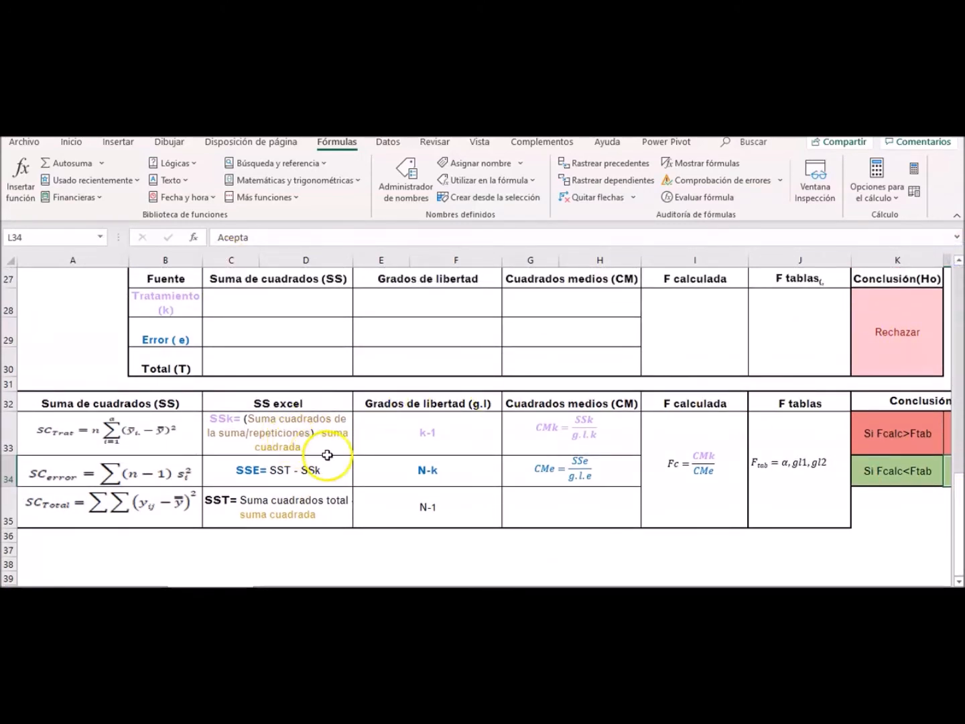
left_click_drag(959, 267, 958, 263)
left_click(277, 395)
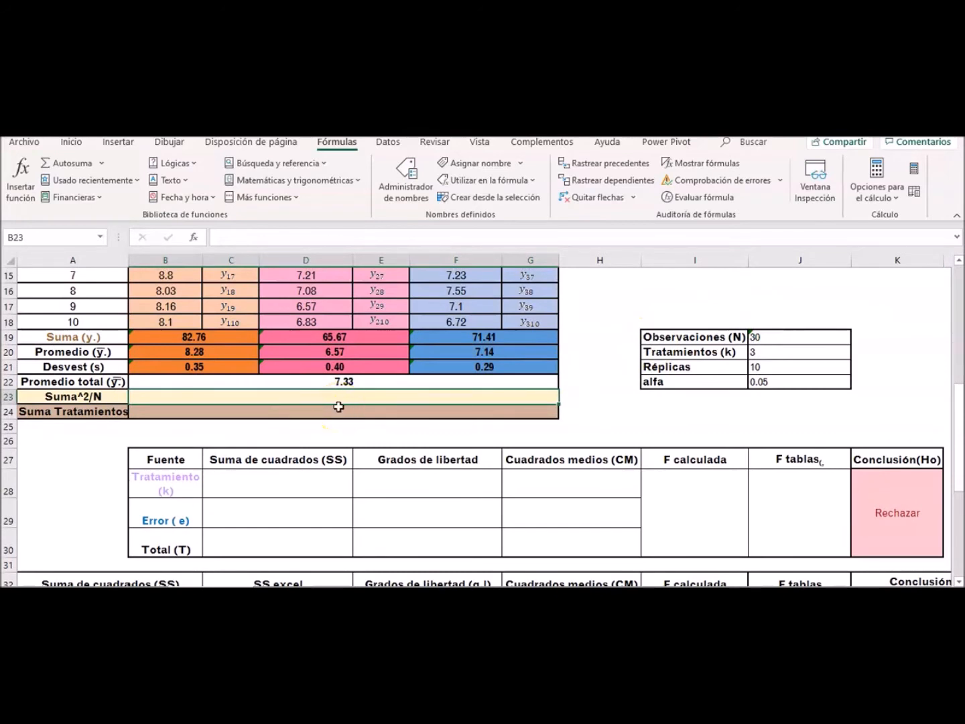
type("=")
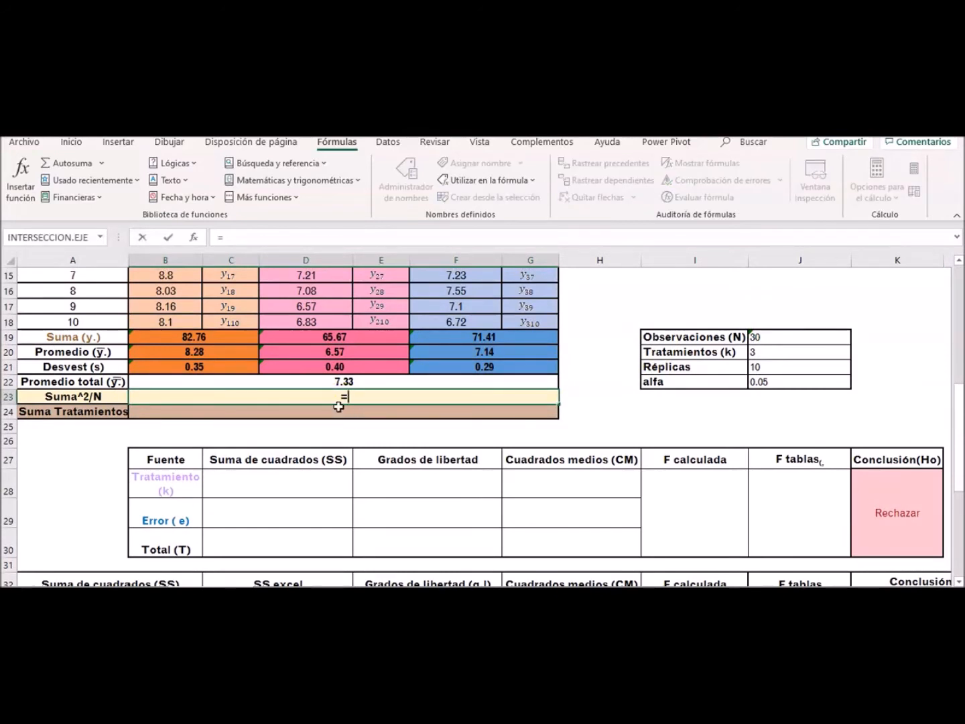
type("suma")
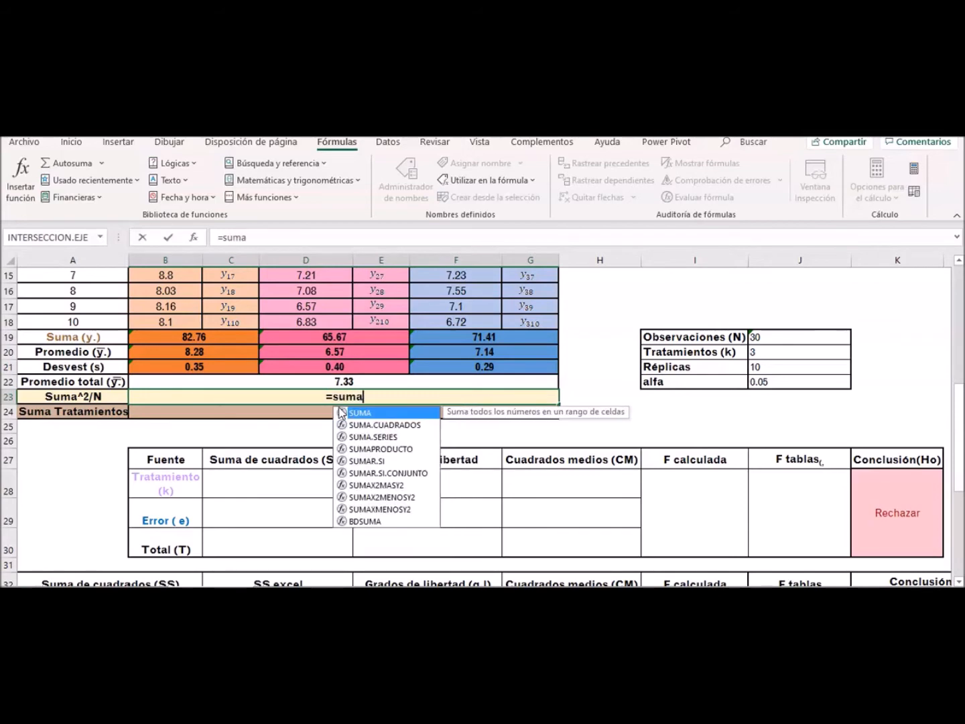
type("(")
scroll(309, 395, "up", 4)
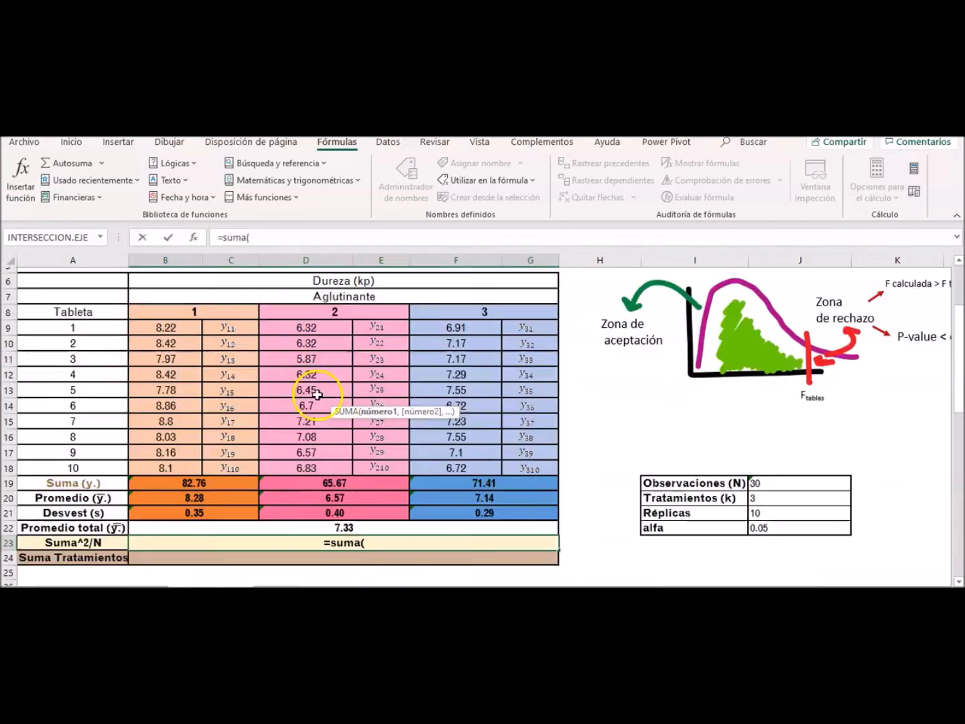
left_click_drag(161, 354, 169, 497)
type(",")
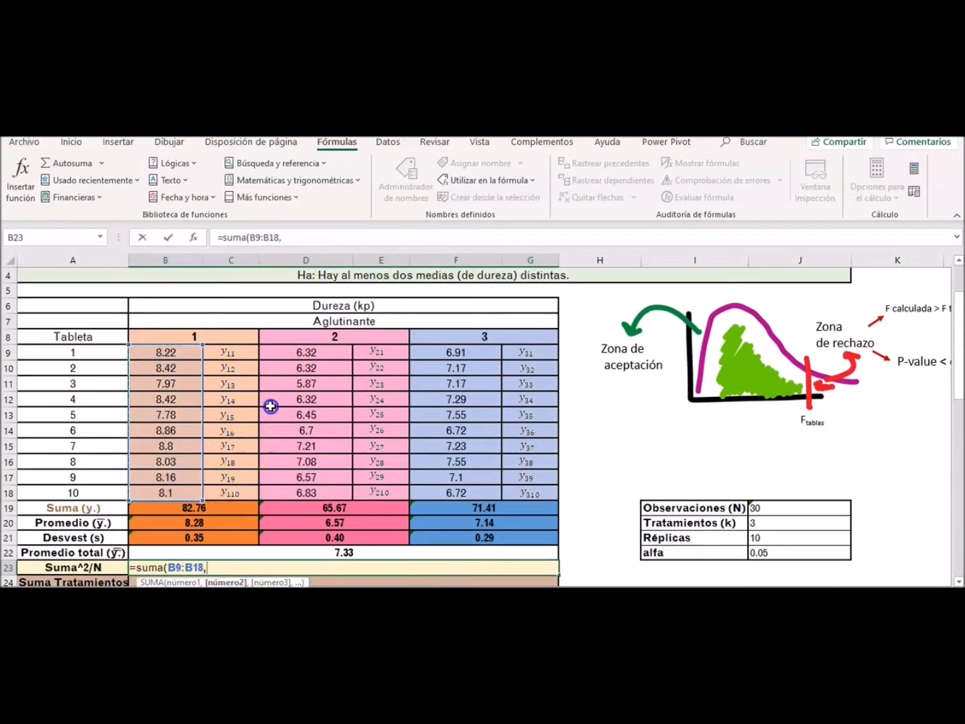
left_click_drag(286, 347, 303, 496)
type(",")
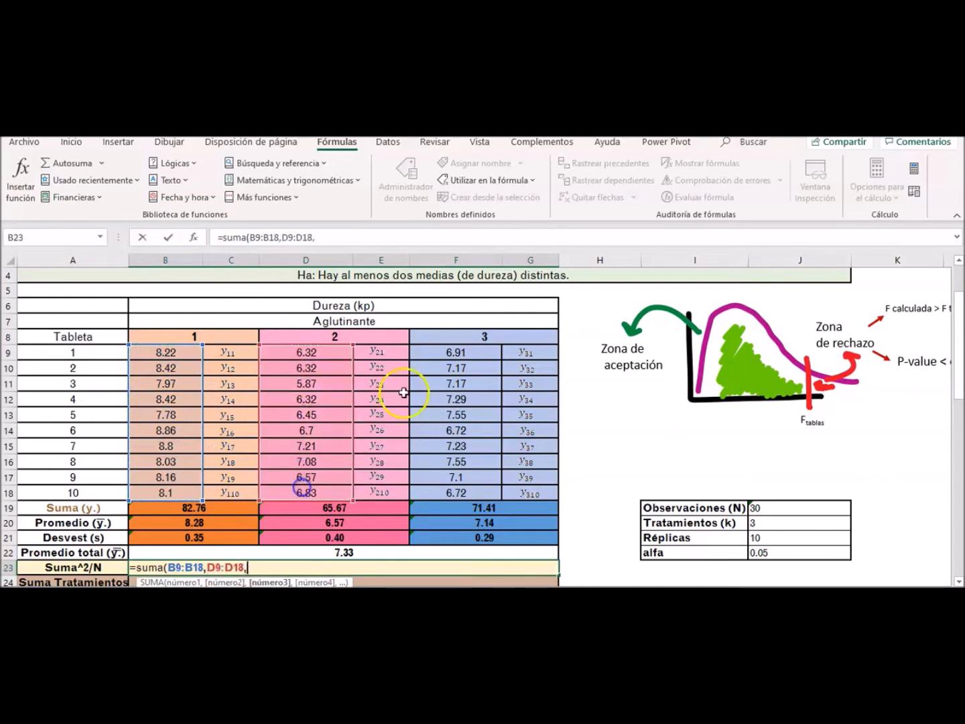
left_click_drag(454, 352, 457, 490)
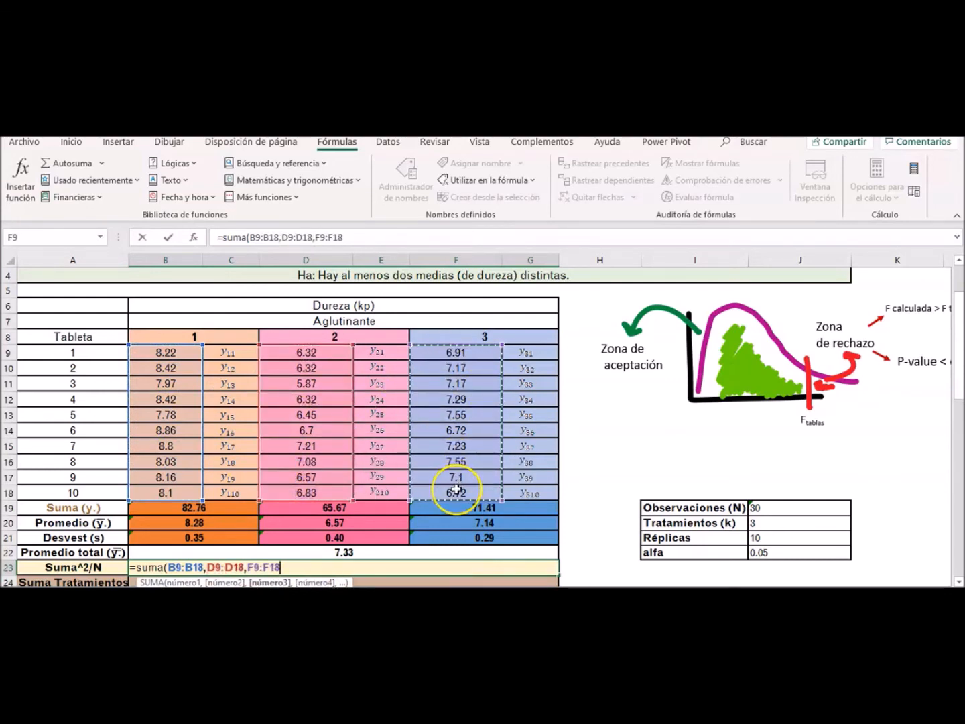
type(")^2)")
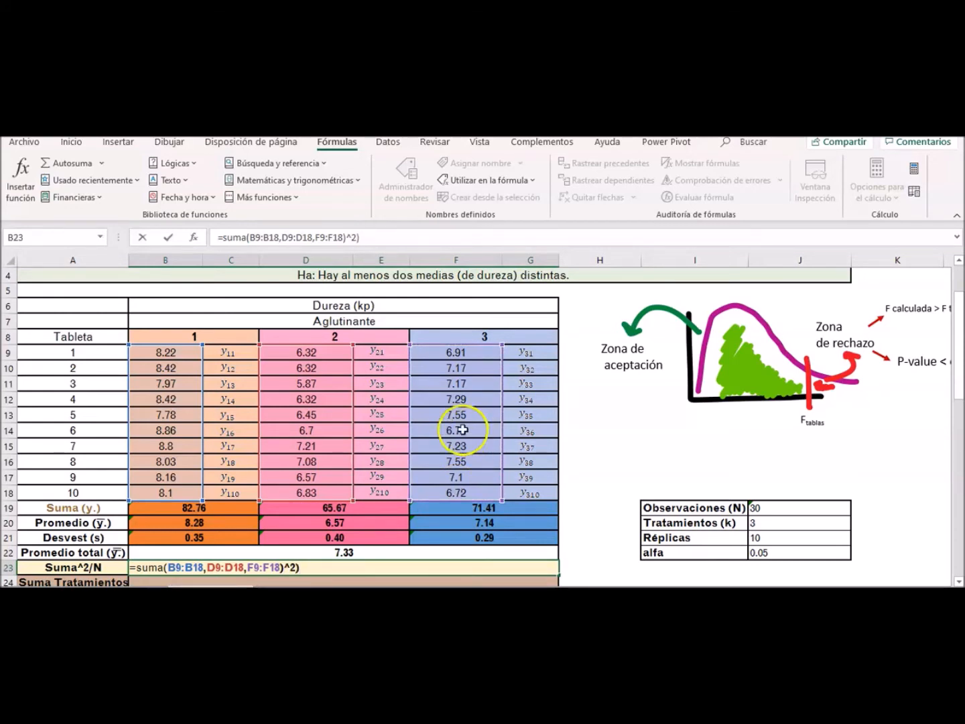
Complete the B23 formula by enclosing the squared sum in parentheses and dividing it by Observaciones (N) in J19.
left_click(220, 237)
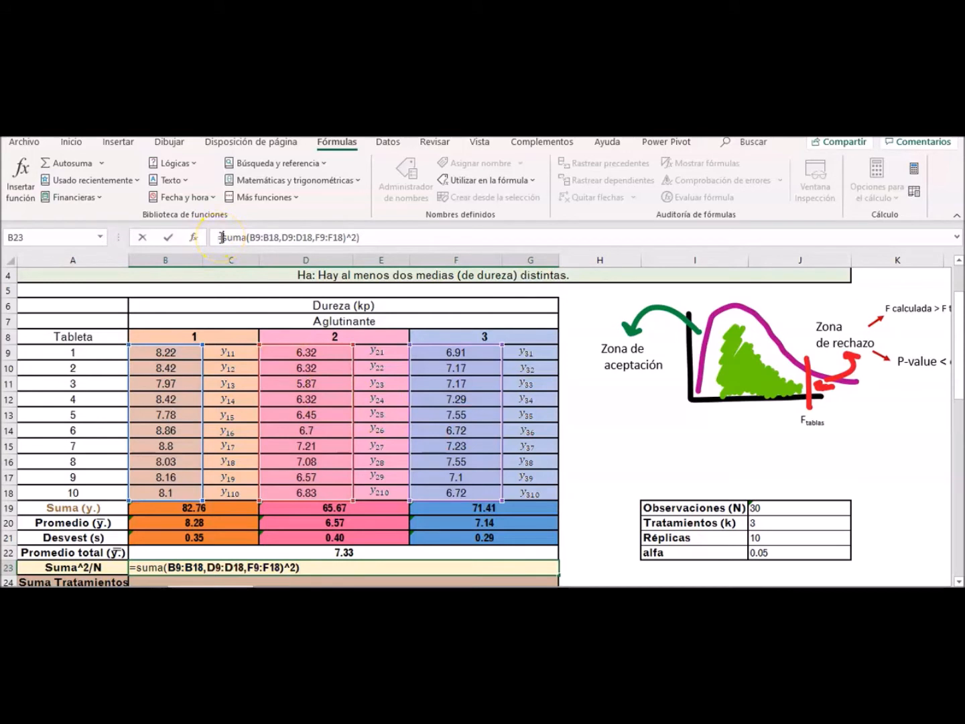
type("(")
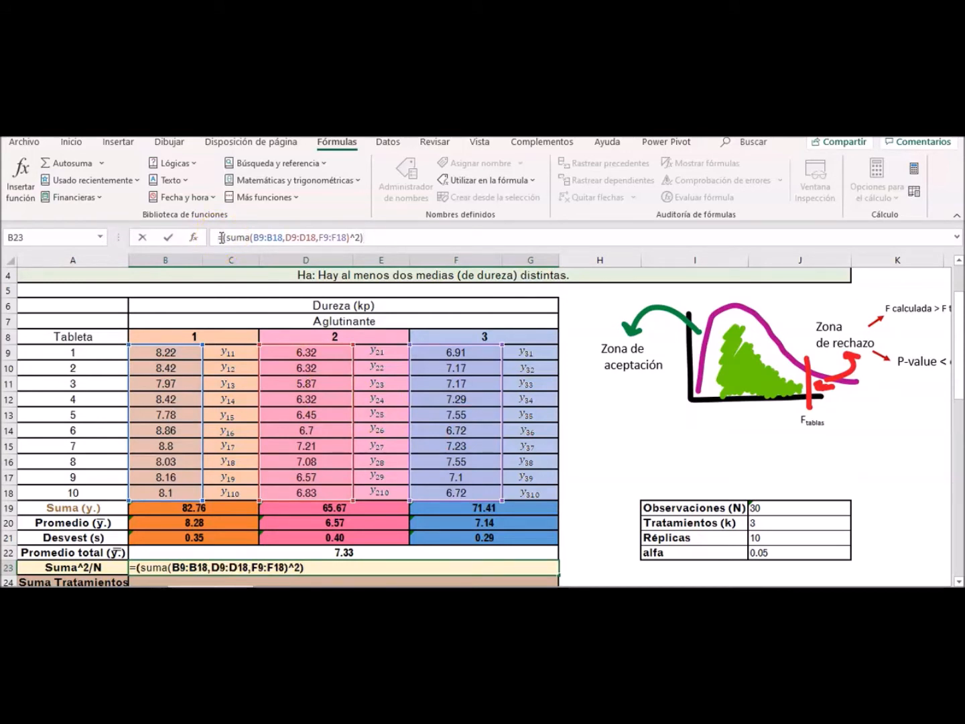
left_click(771, 508)
key("Return")
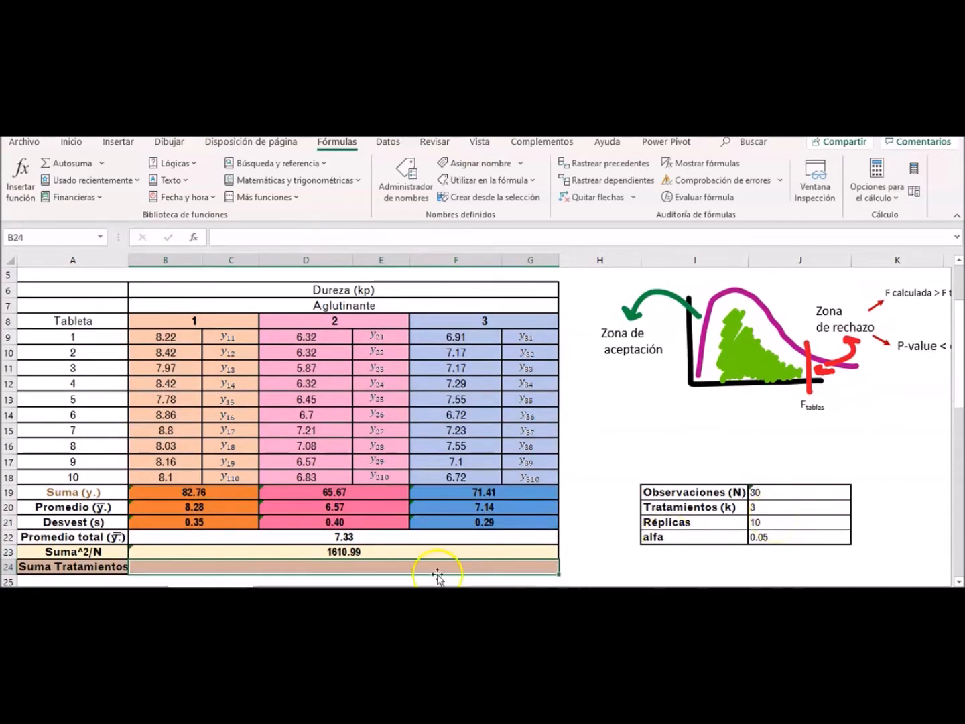
Name the Suma^2/N result cell B23 sumacuadrada.
left_click(394, 553)
left_click(63, 240)
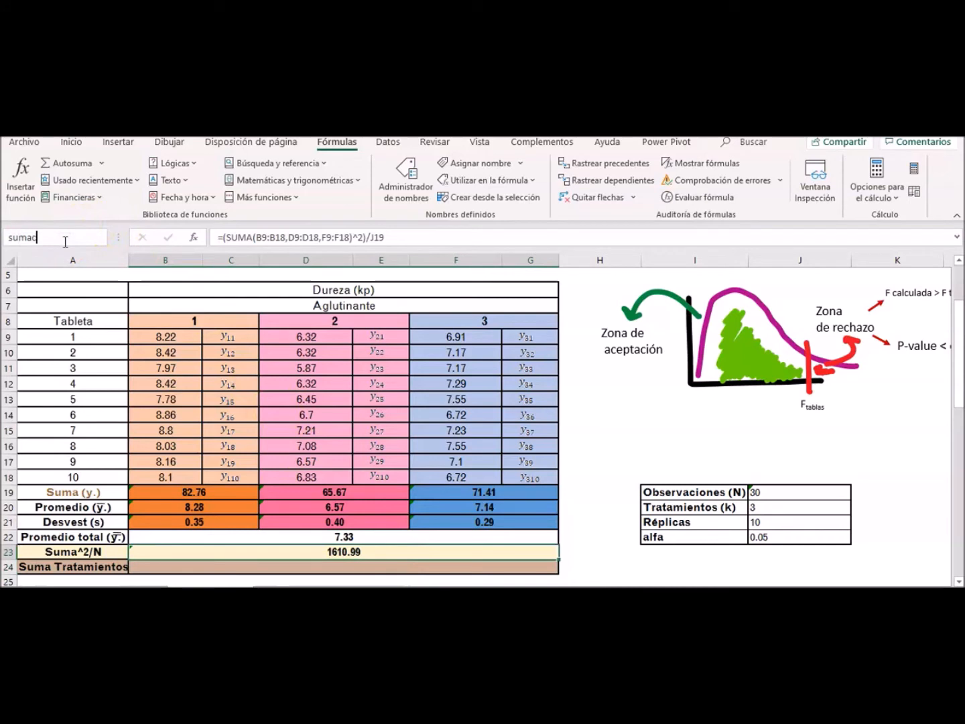
type("sumacuadrada")
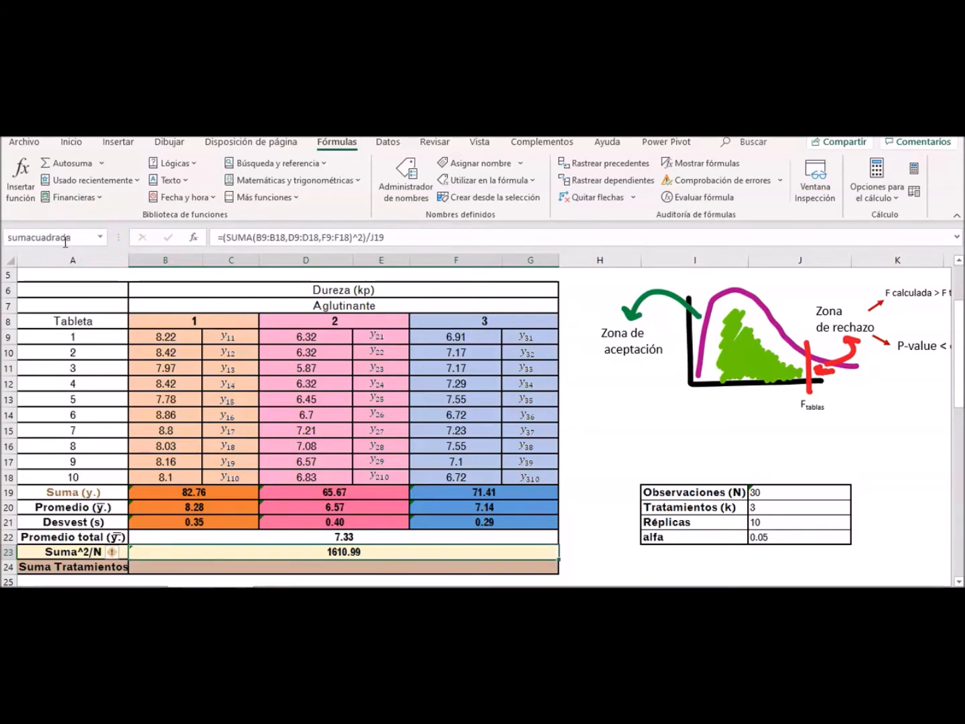
key("Return")
Calculate Suma Tratamientos in B24 as SUMA.CUADRADOS(B19:G19) divided by Réplicas in J21, and name the cell sumatratamientos.
left_click(413, 568)
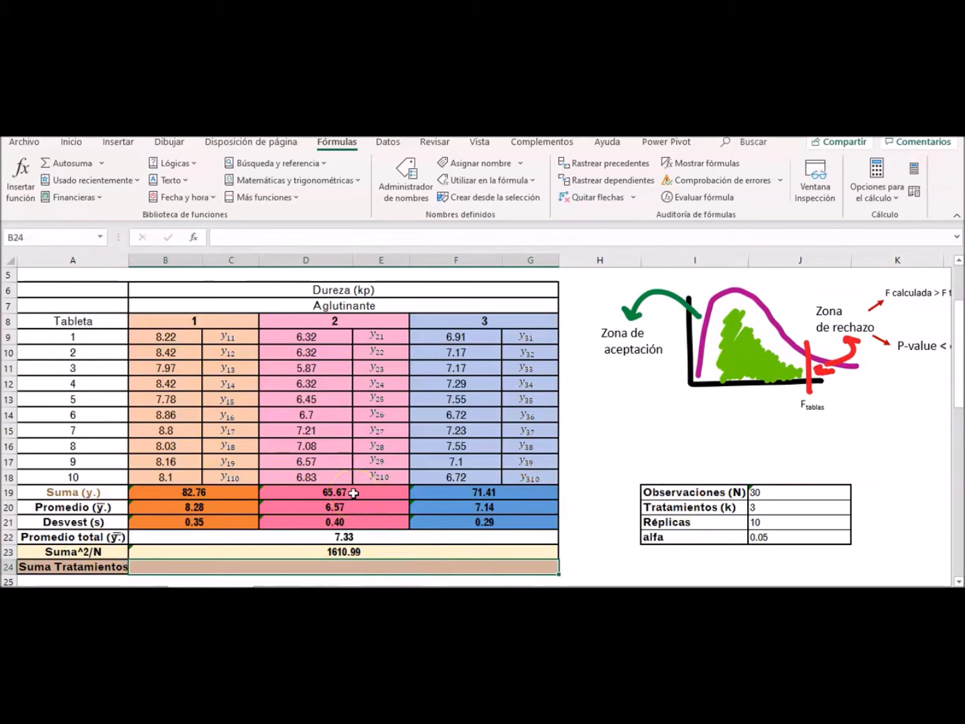
type("=suma,cu")
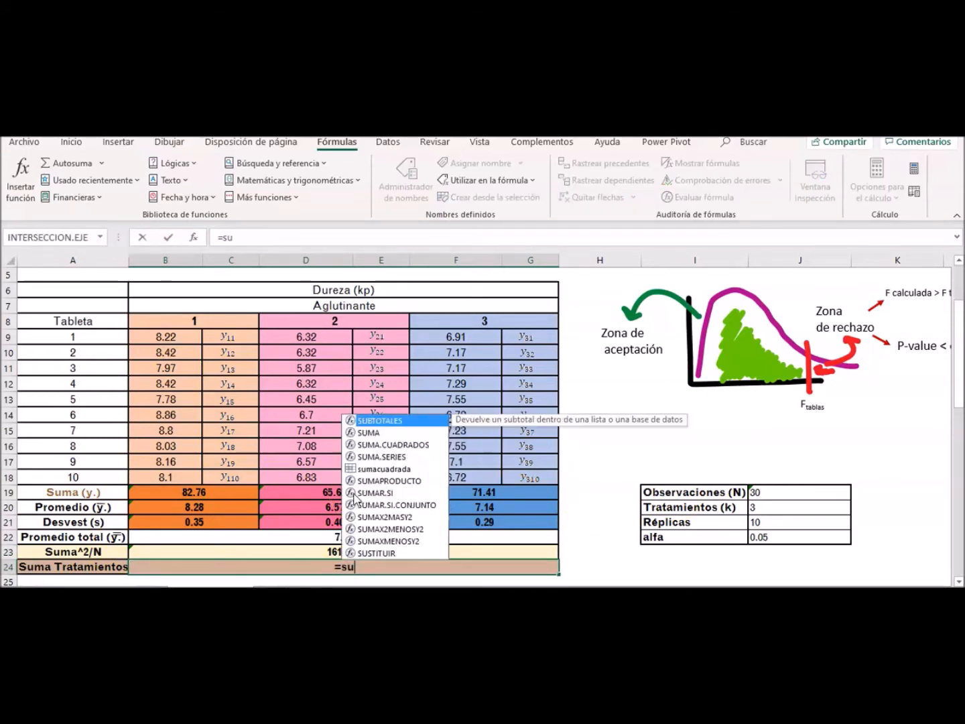
key("BackSpace")
key("BackSpace")
key("BackSpace")
type(".cuadrad")
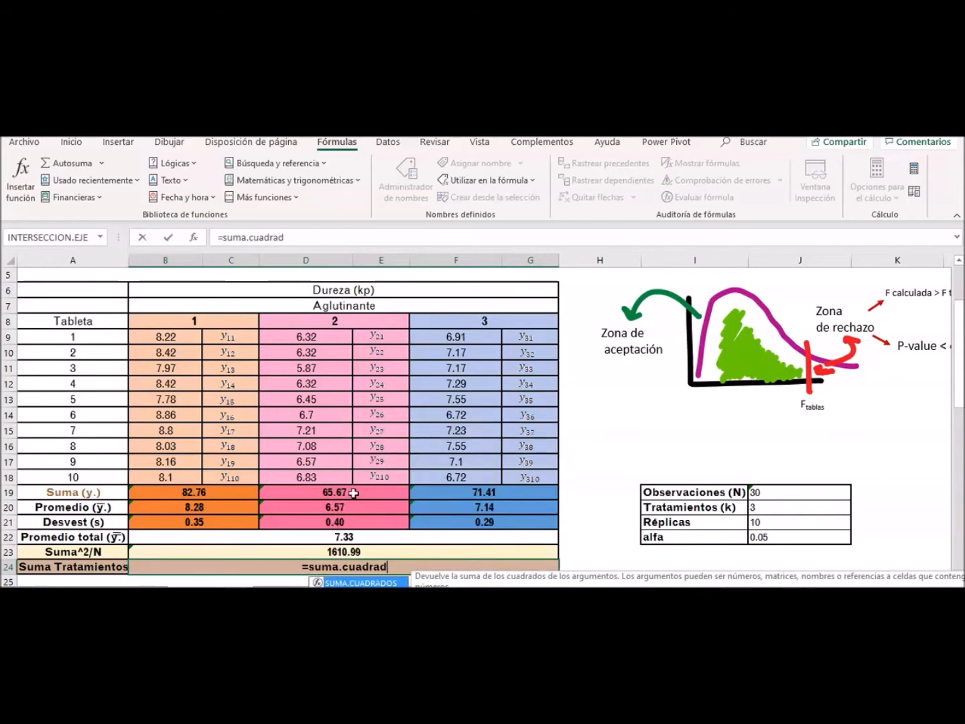
type("os(")
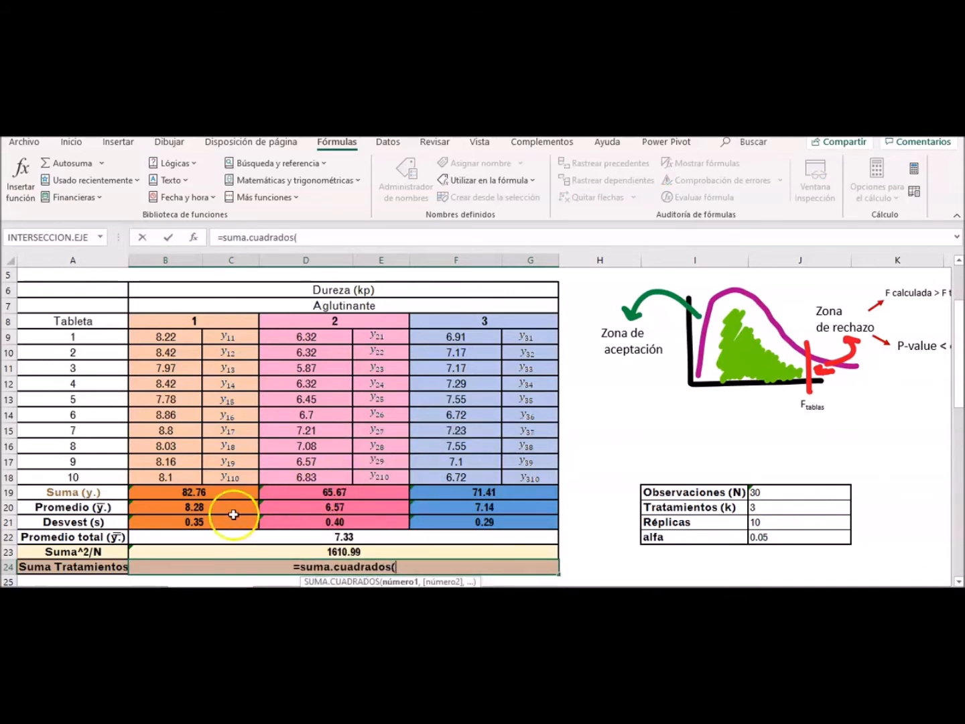
left_click_drag(218, 492, 420, 493)
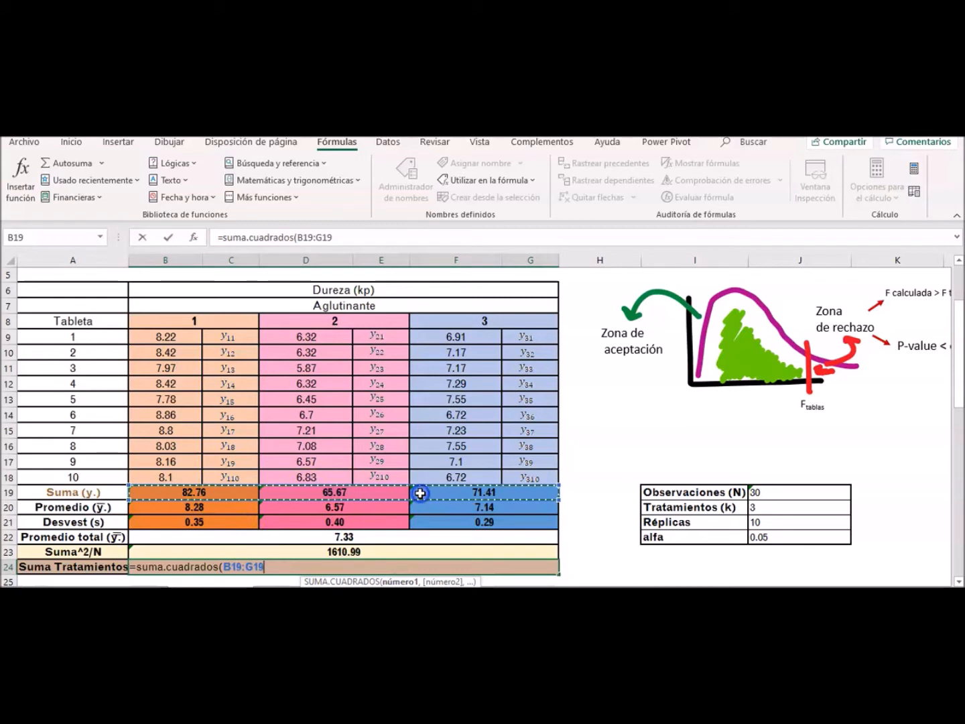
type(")/")
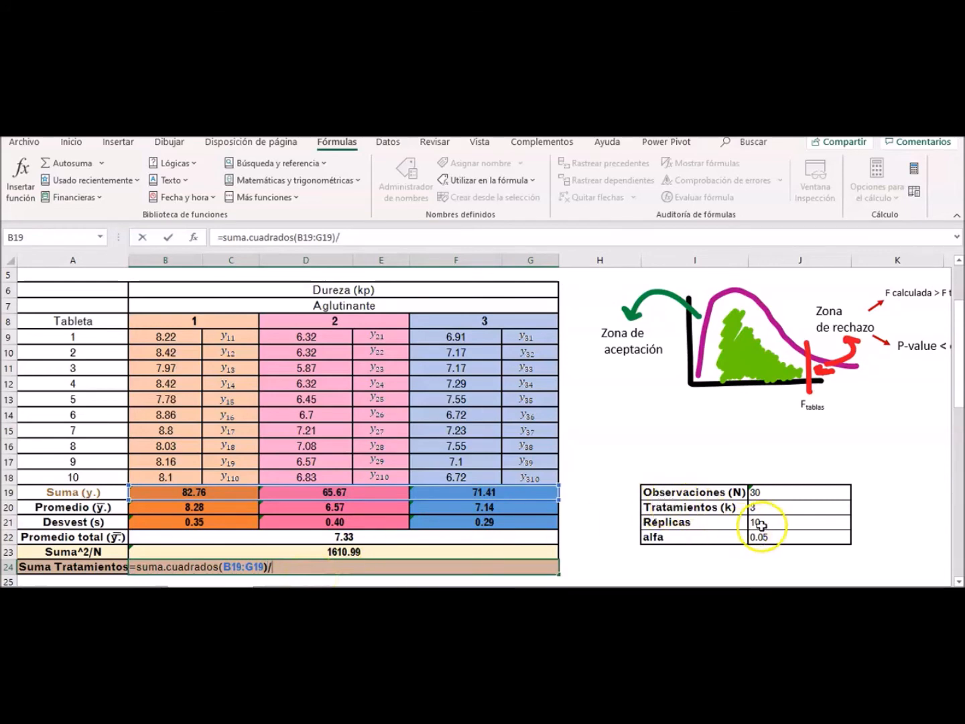
left_click(795, 527)
key("Return")
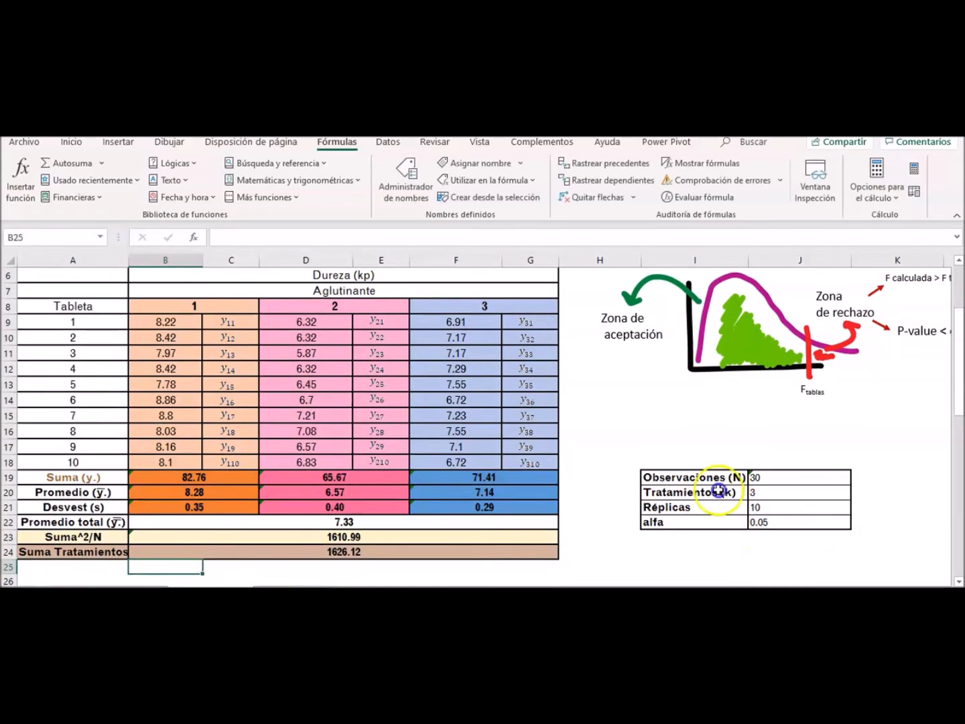
scroll(523, 359, "down", 4)
left_click(413, 383)
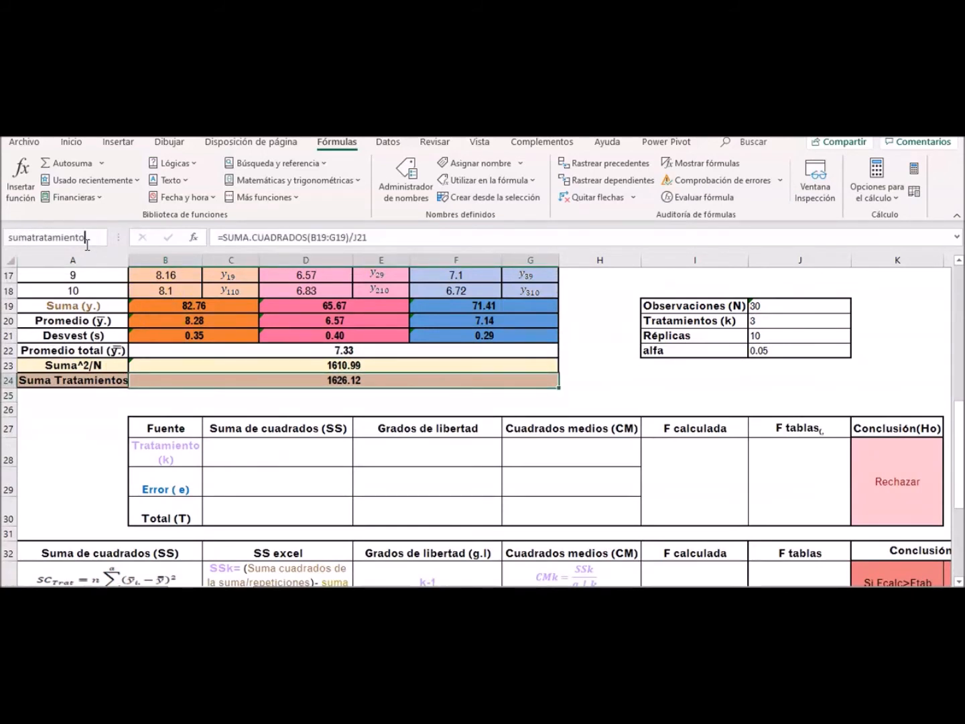
Calculate the Tratamiento sum of squares in C28 as sumatratamientos-sumacuadrada and name the cell ssk.
left_click(256, 451)
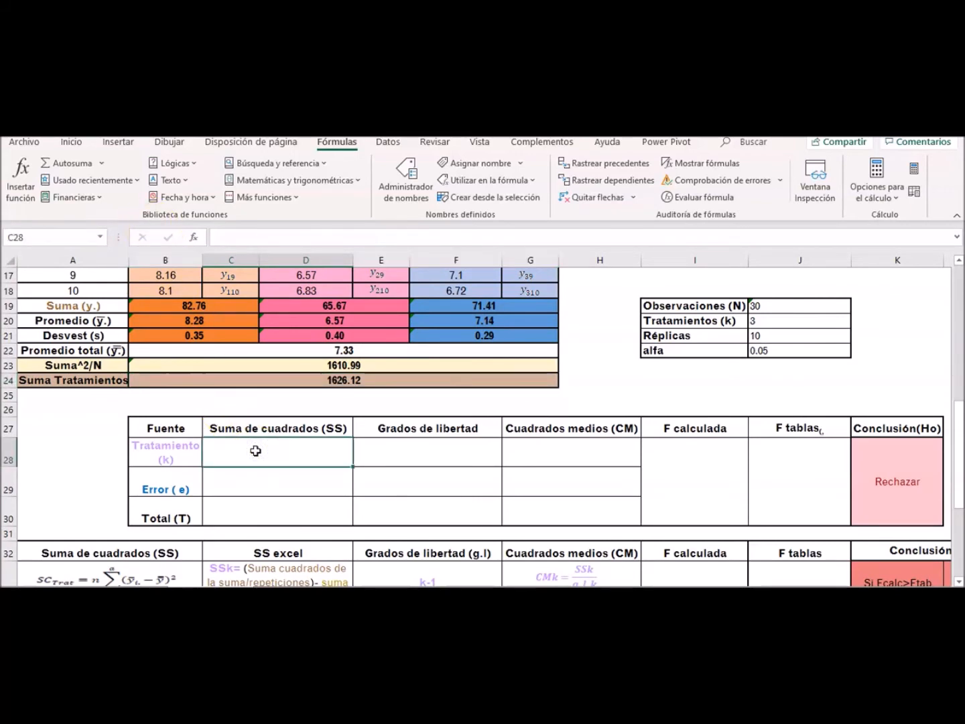
left_click(957, 581)
left_click(957, 582)
left_click(956, 582)
left_click(957, 582)
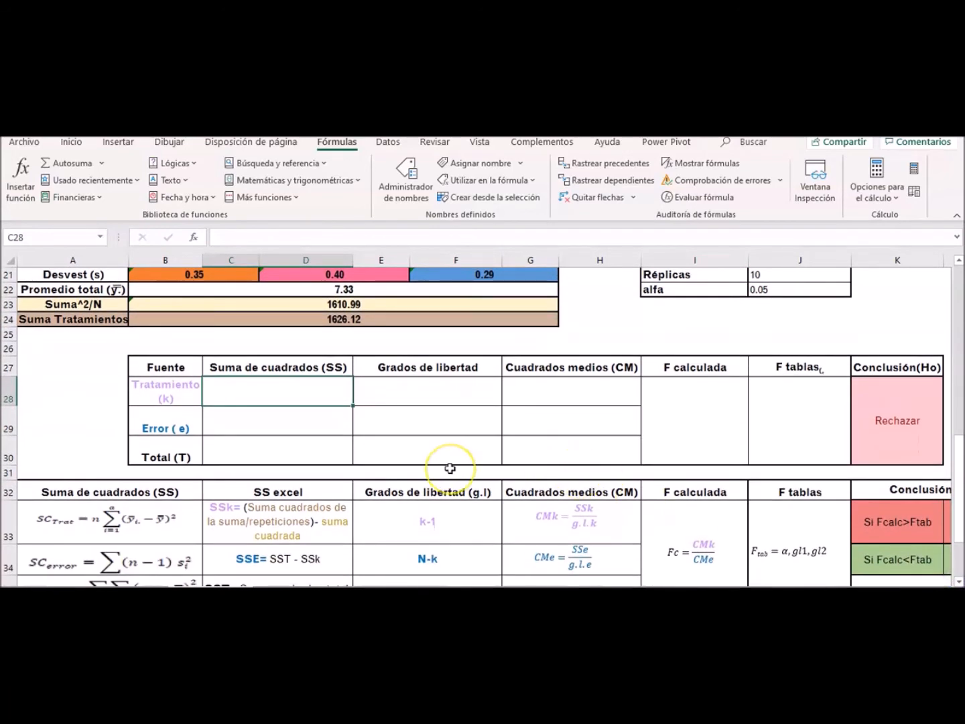
type("=suma")
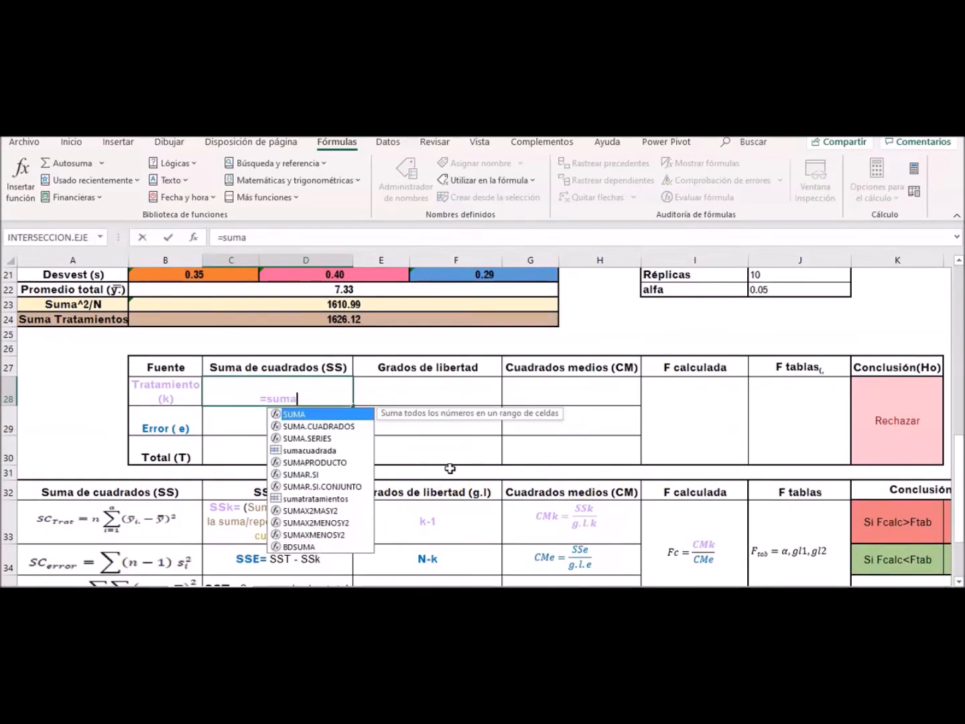
type("tratamientos")
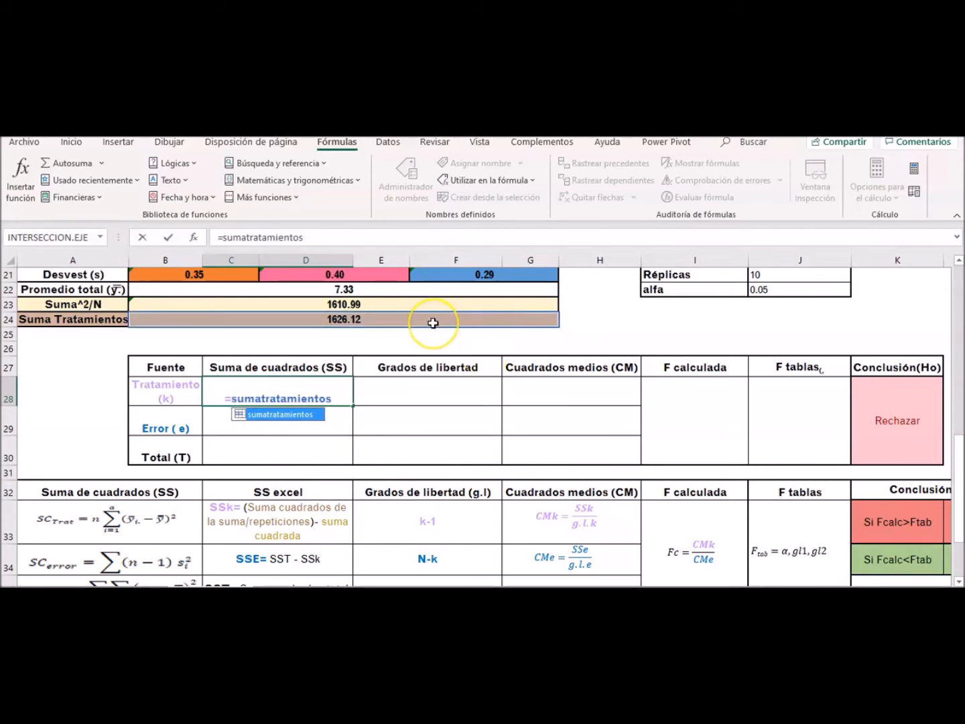
type("-")
type("sumacu")
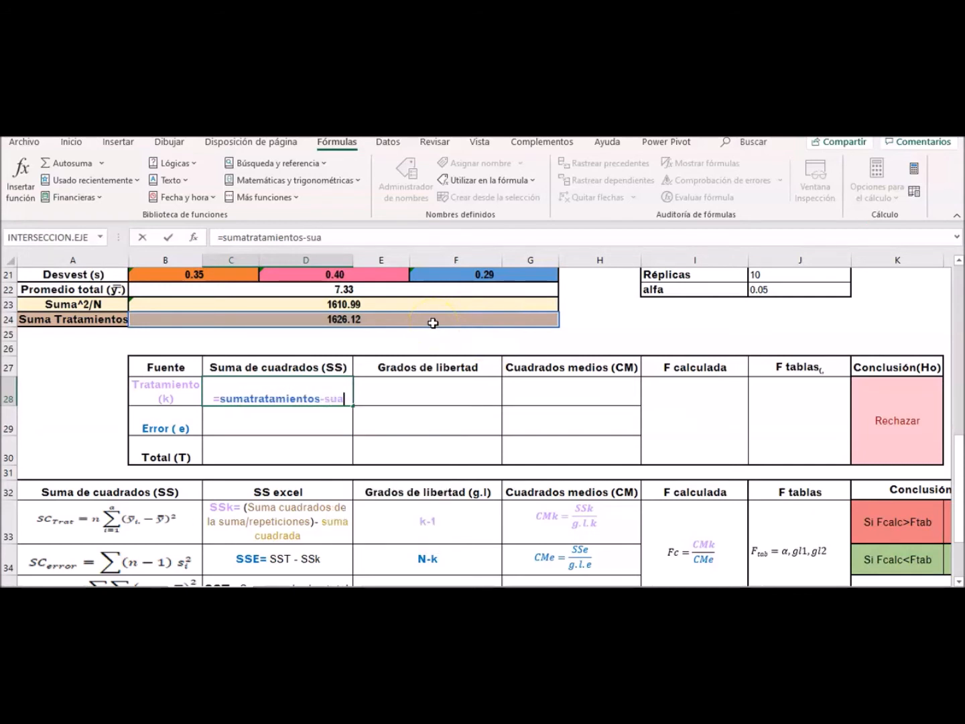
type("adrada")
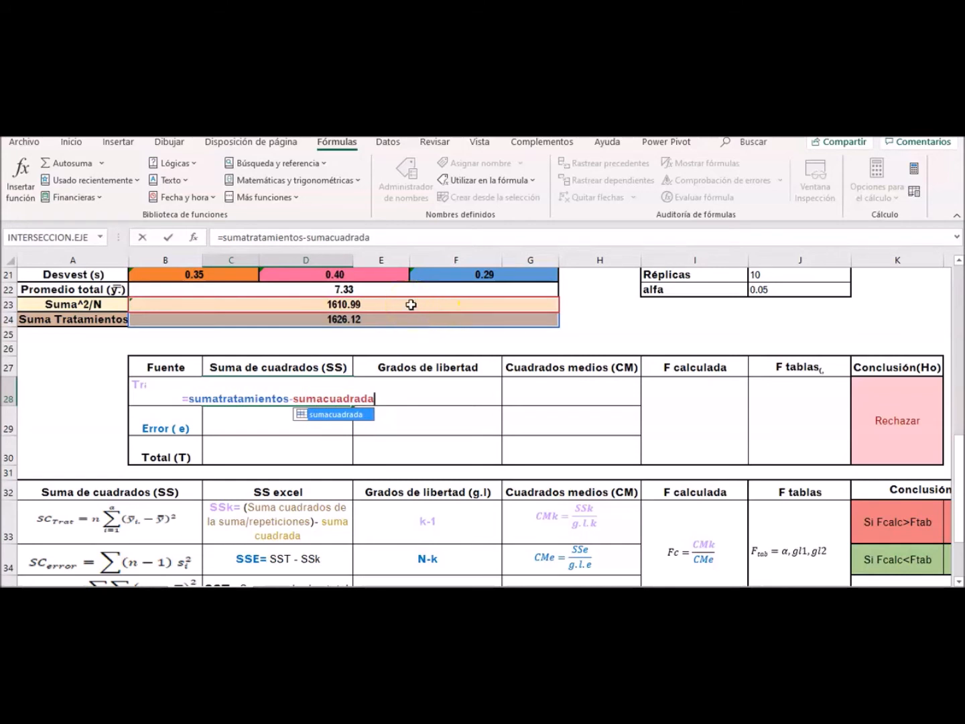
key("Return")
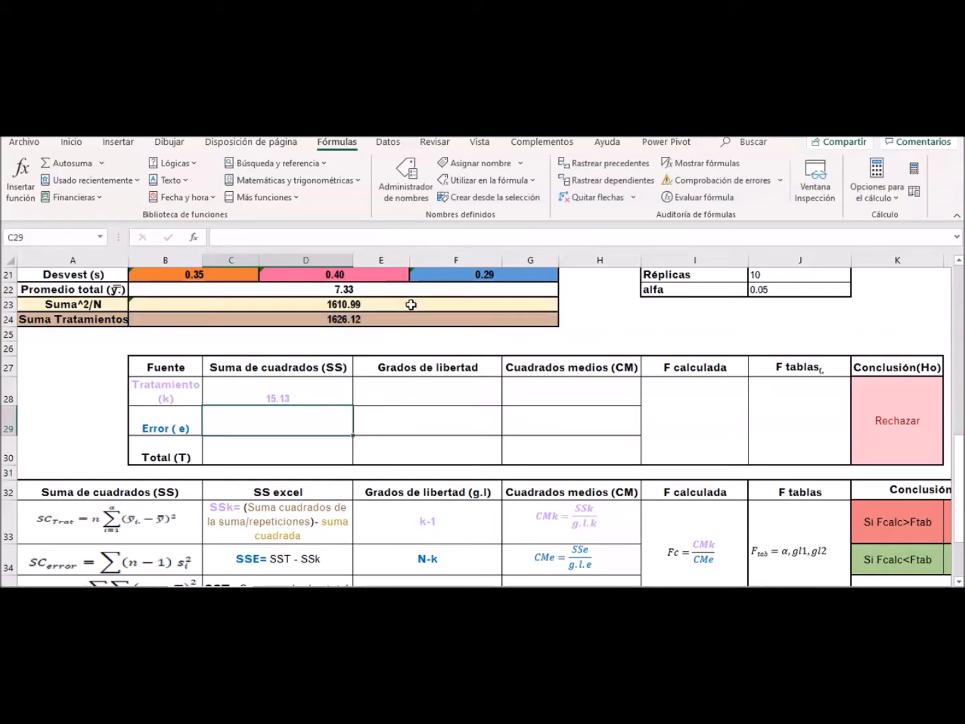
left_click(330, 397)
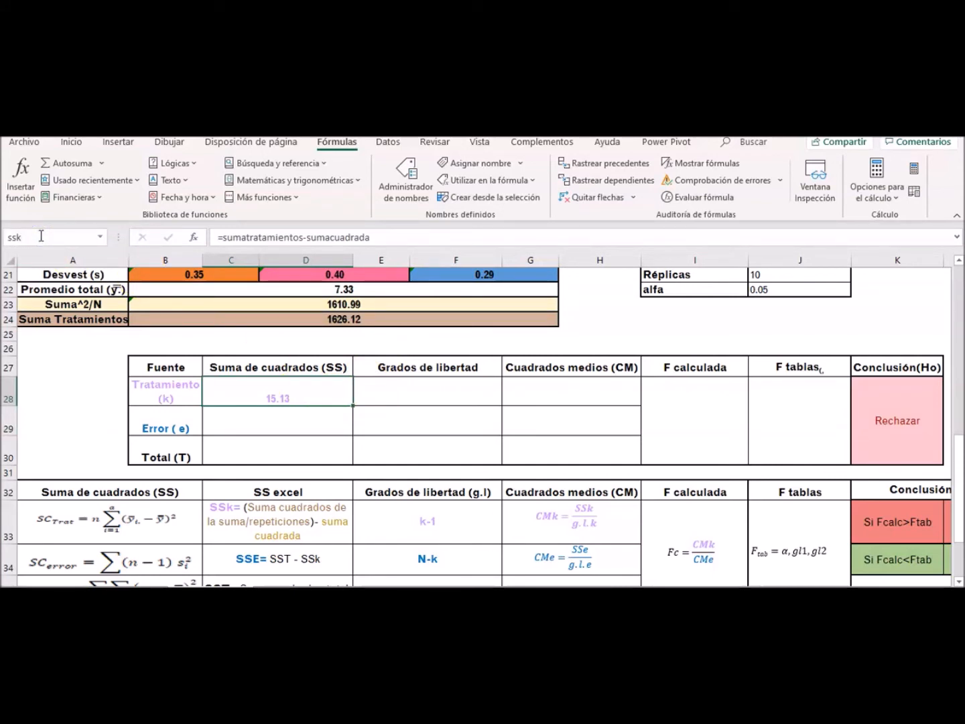
Start the Total sum of squares formula in C30 with SUMA.CUADRADOS over B9:B18, D9:D18 and F9:F18.
left_click(284, 450)
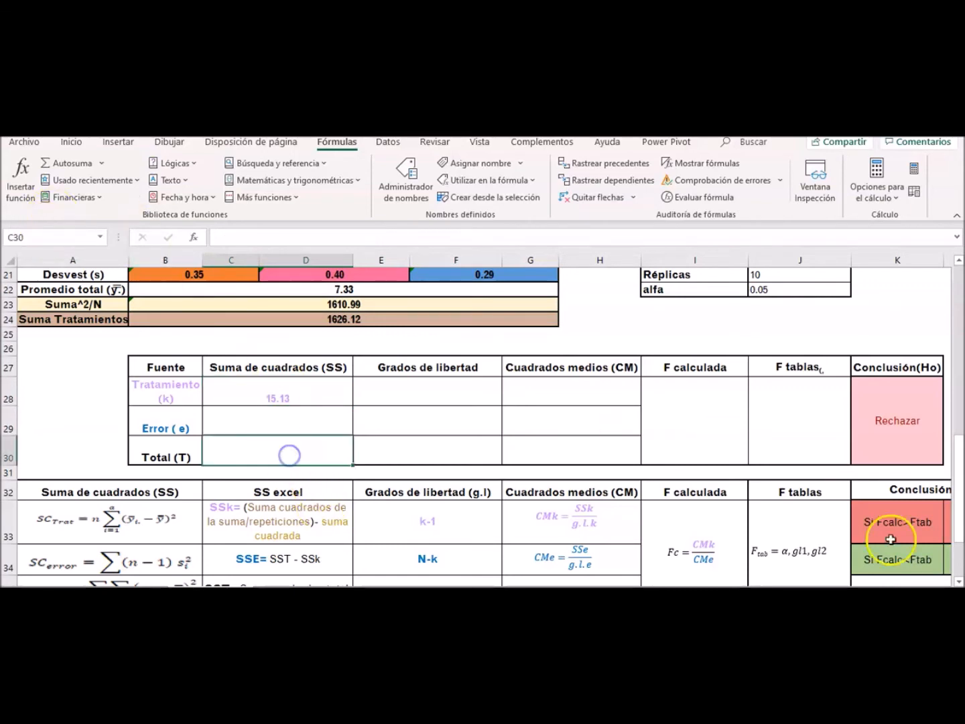
scroll(952, 576, "down", 1)
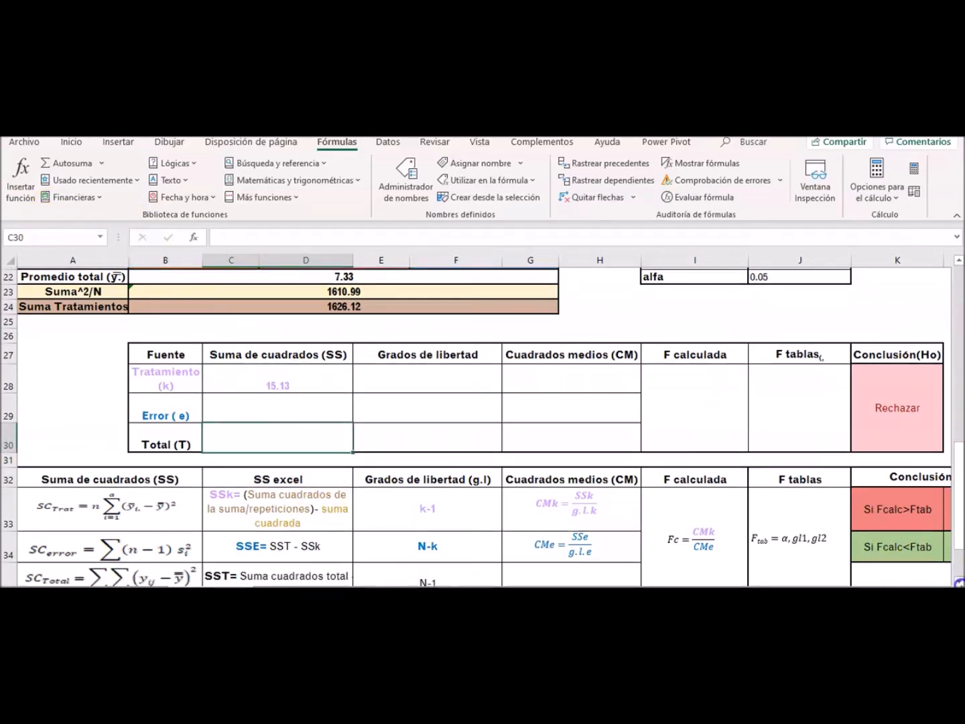
type("=")
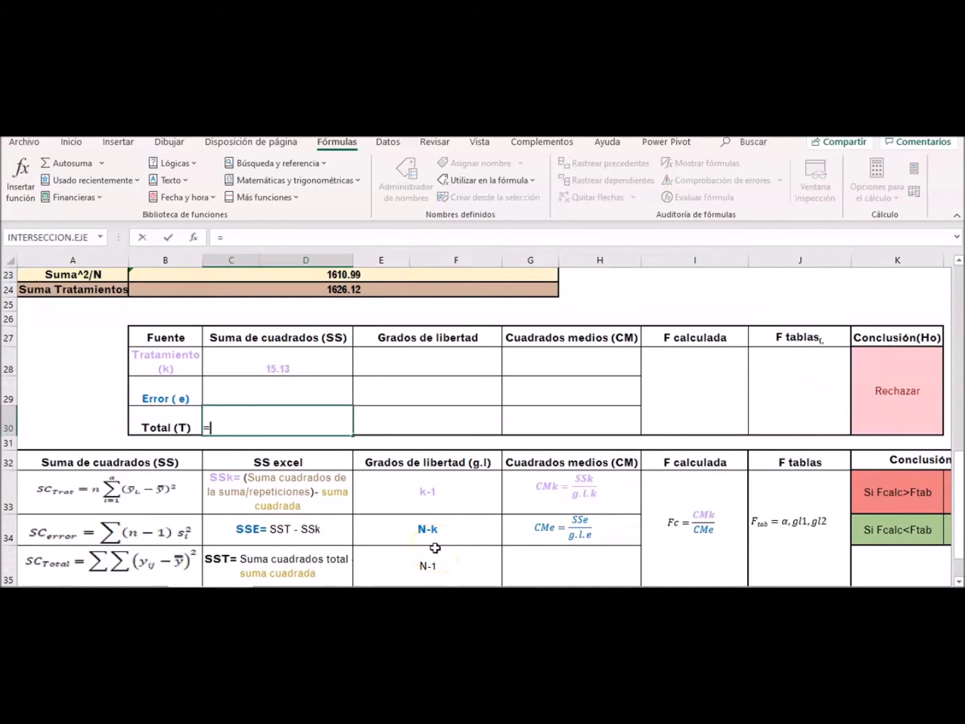
type("suma,")
key("BackSpace")
type(".cuad")
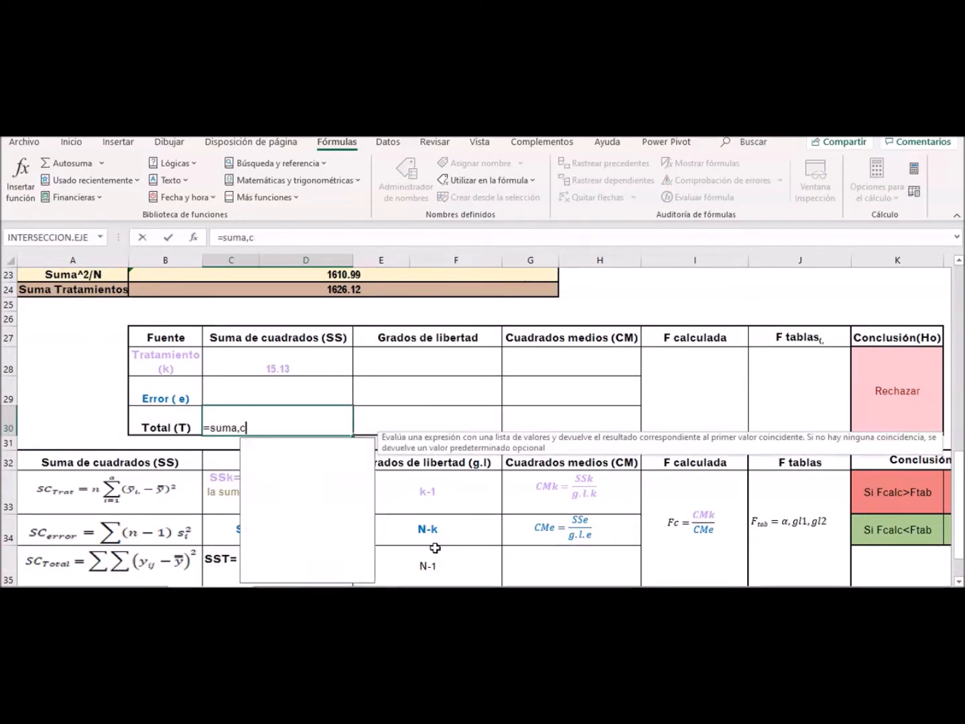
type("rados(")
scroll(402, 533, "up", 7)
left_click(188, 391)
left_click_drag(188, 391, 177, 521)
type(",")
left_click_drag(306, 391, 306, 526)
type(",")
left_click(488, 394)
left_click_drag(488, 394, 485, 527)
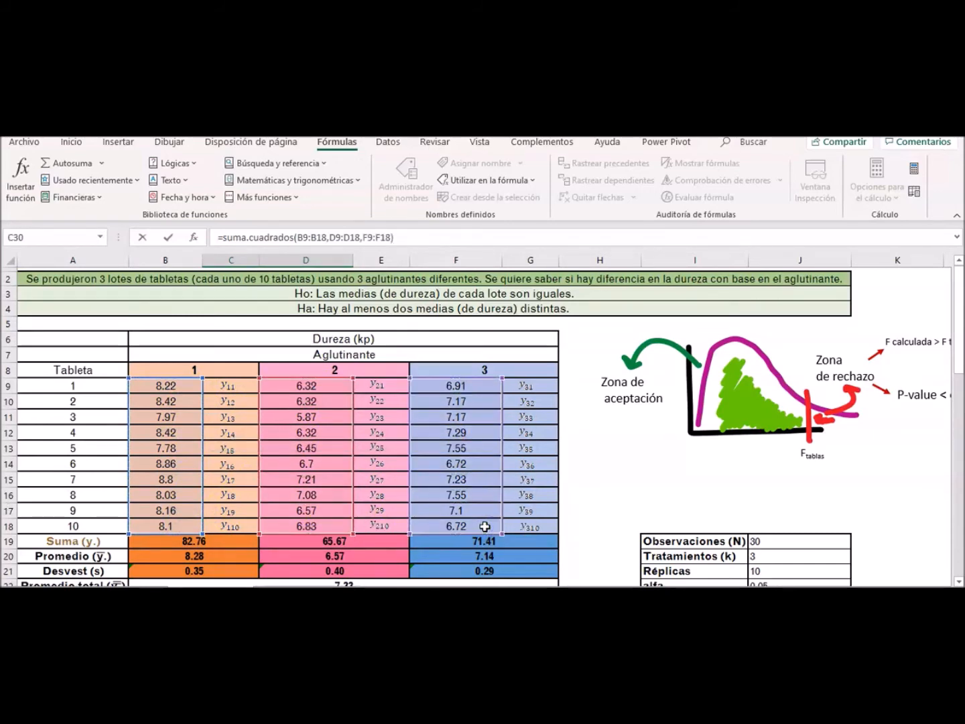
type(")")
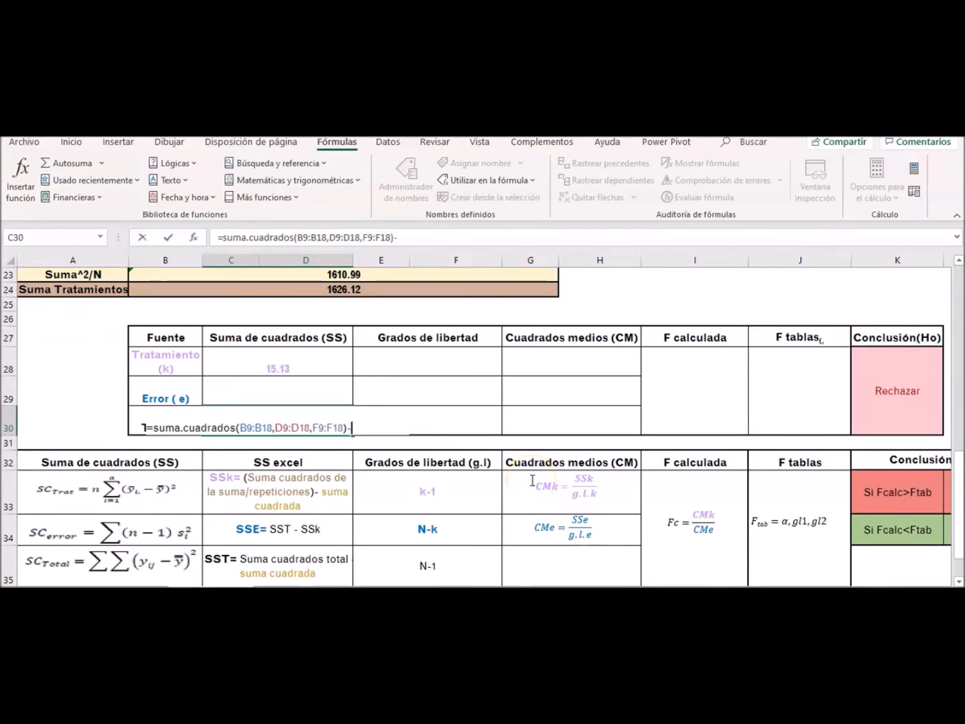
Complete the Total formula in C30 by subtracting sumacuadrada.
type("-suma")
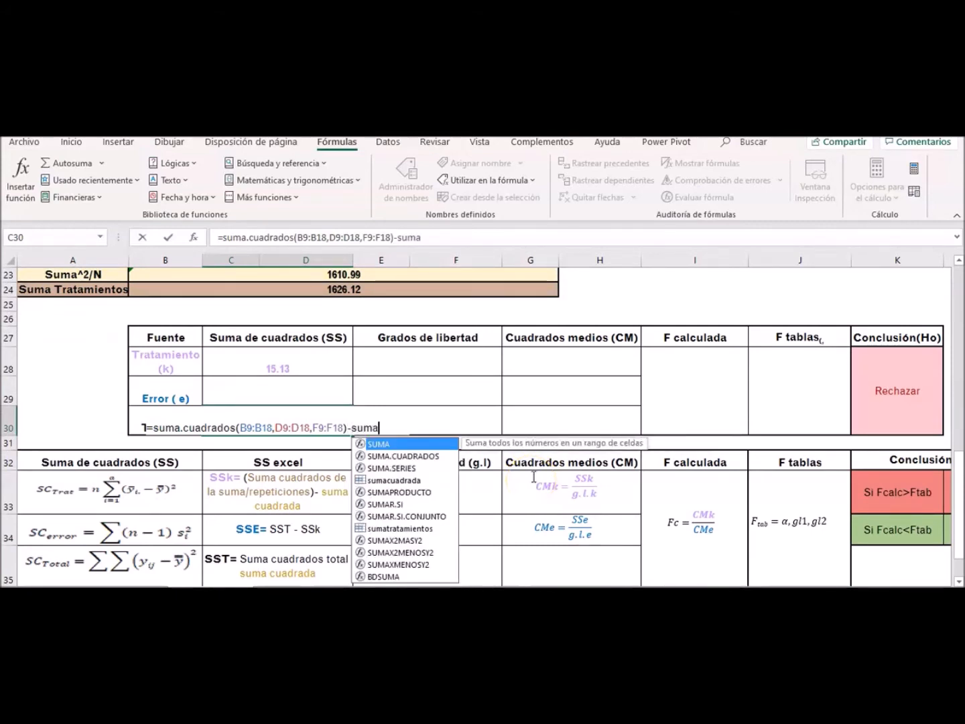
type("cuadrada")
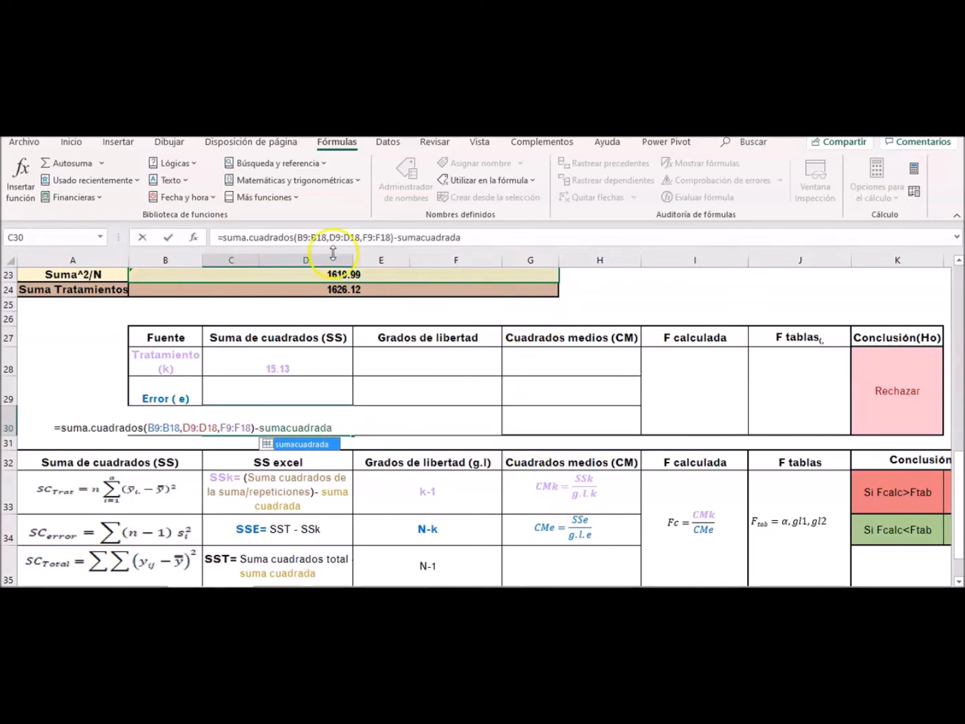
key("Return")
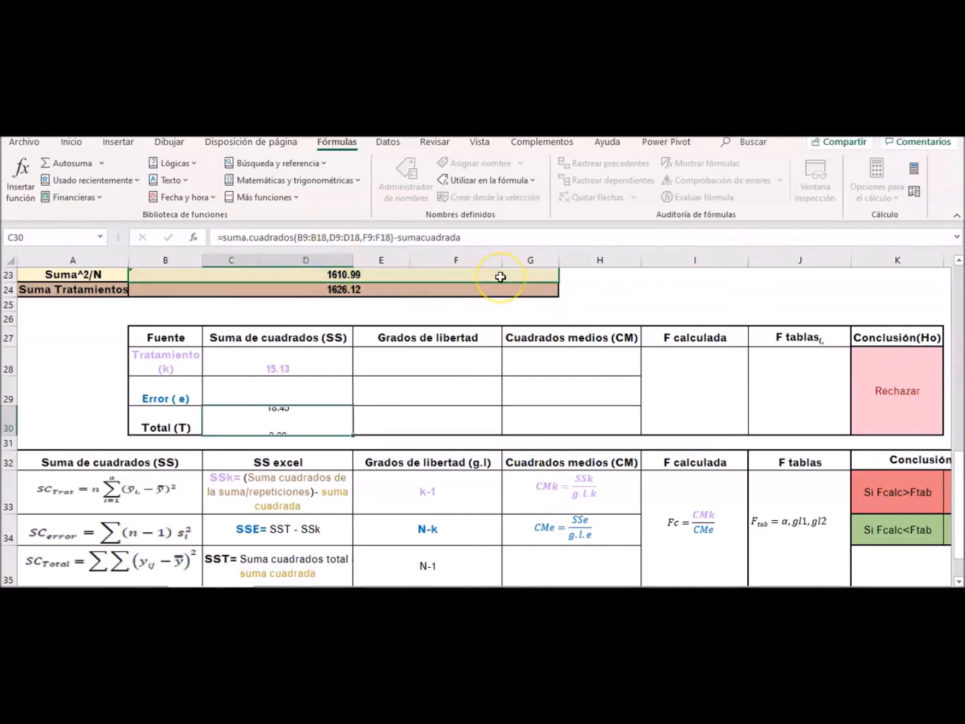